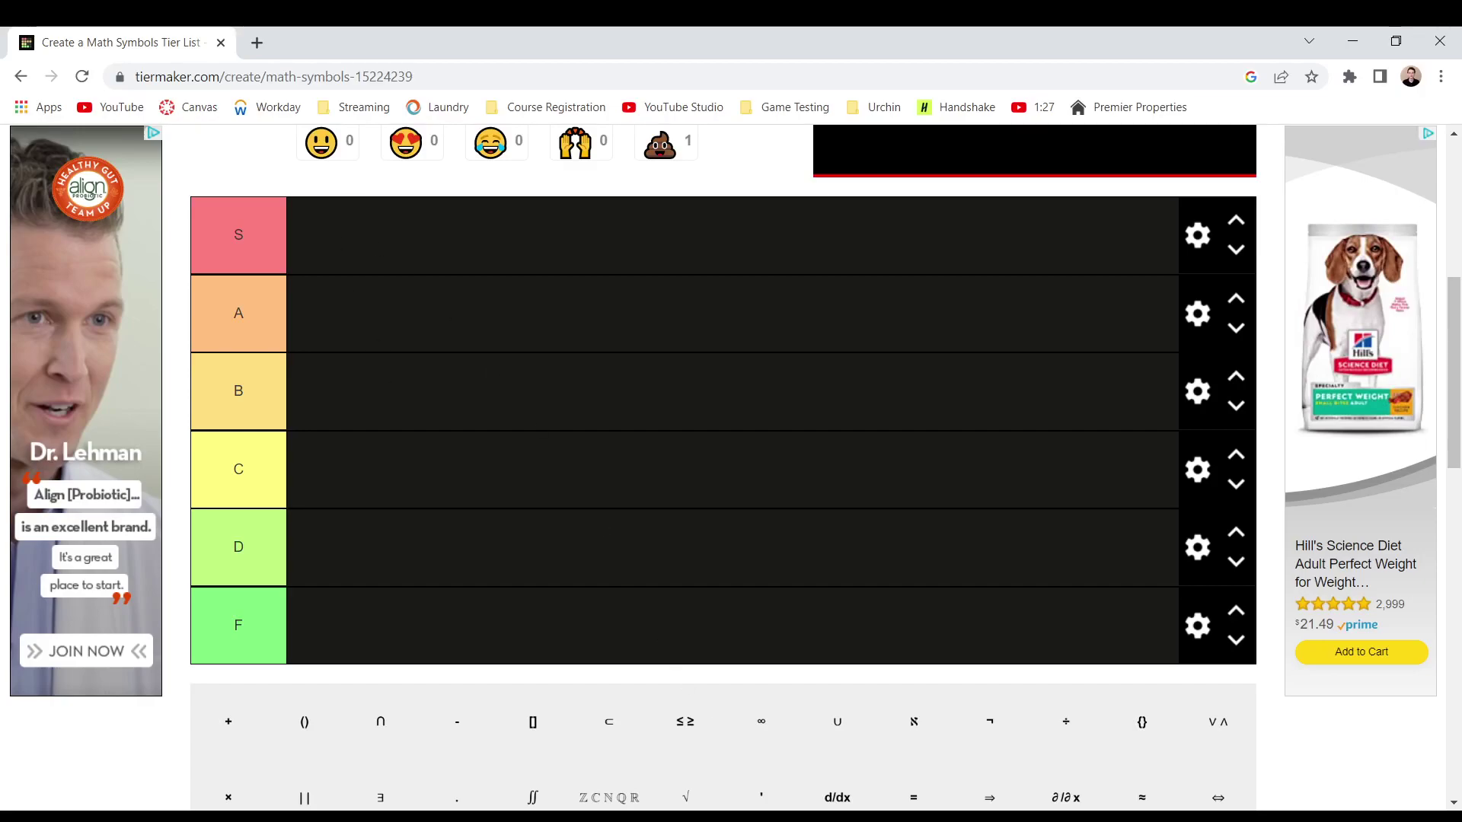
# Place the + symbol in tier A and the () symbol in tier S
pyautogui.click(679, 463)
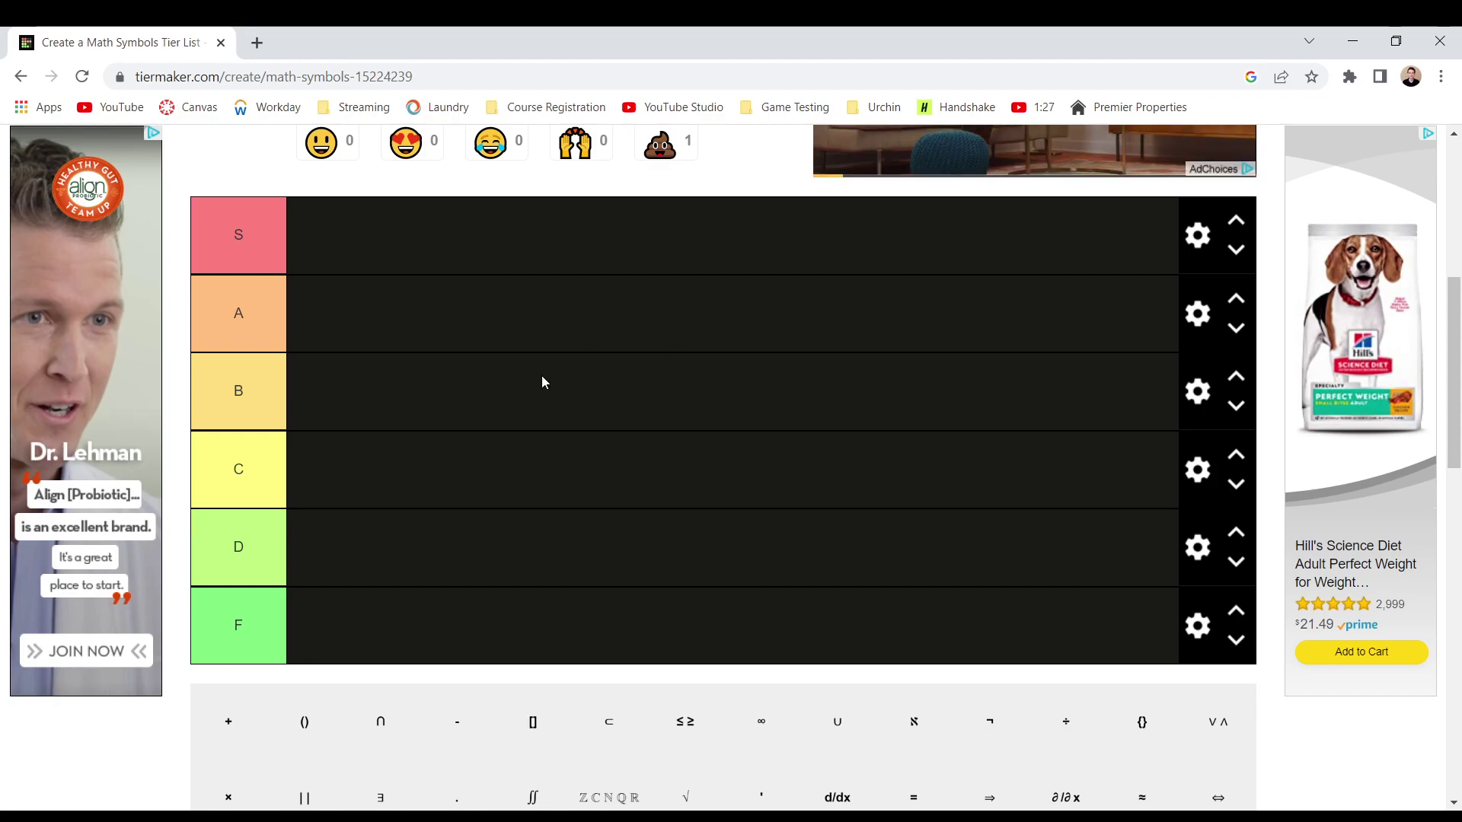
pyautogui.moveTo(244, 697); pyautogui.dragTo(448, 305)
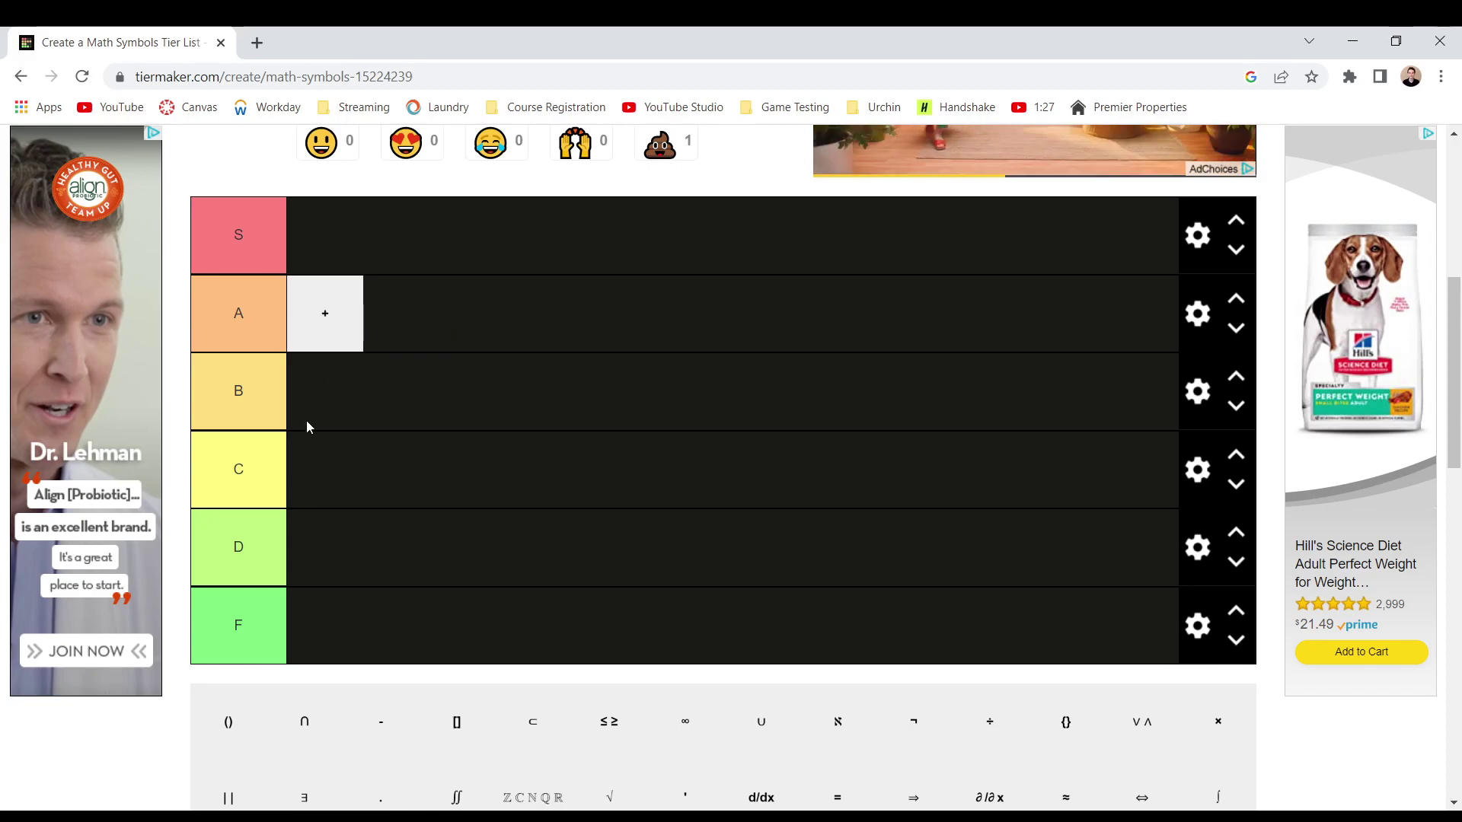
pyautogui.scroll(-1, 307, 422)
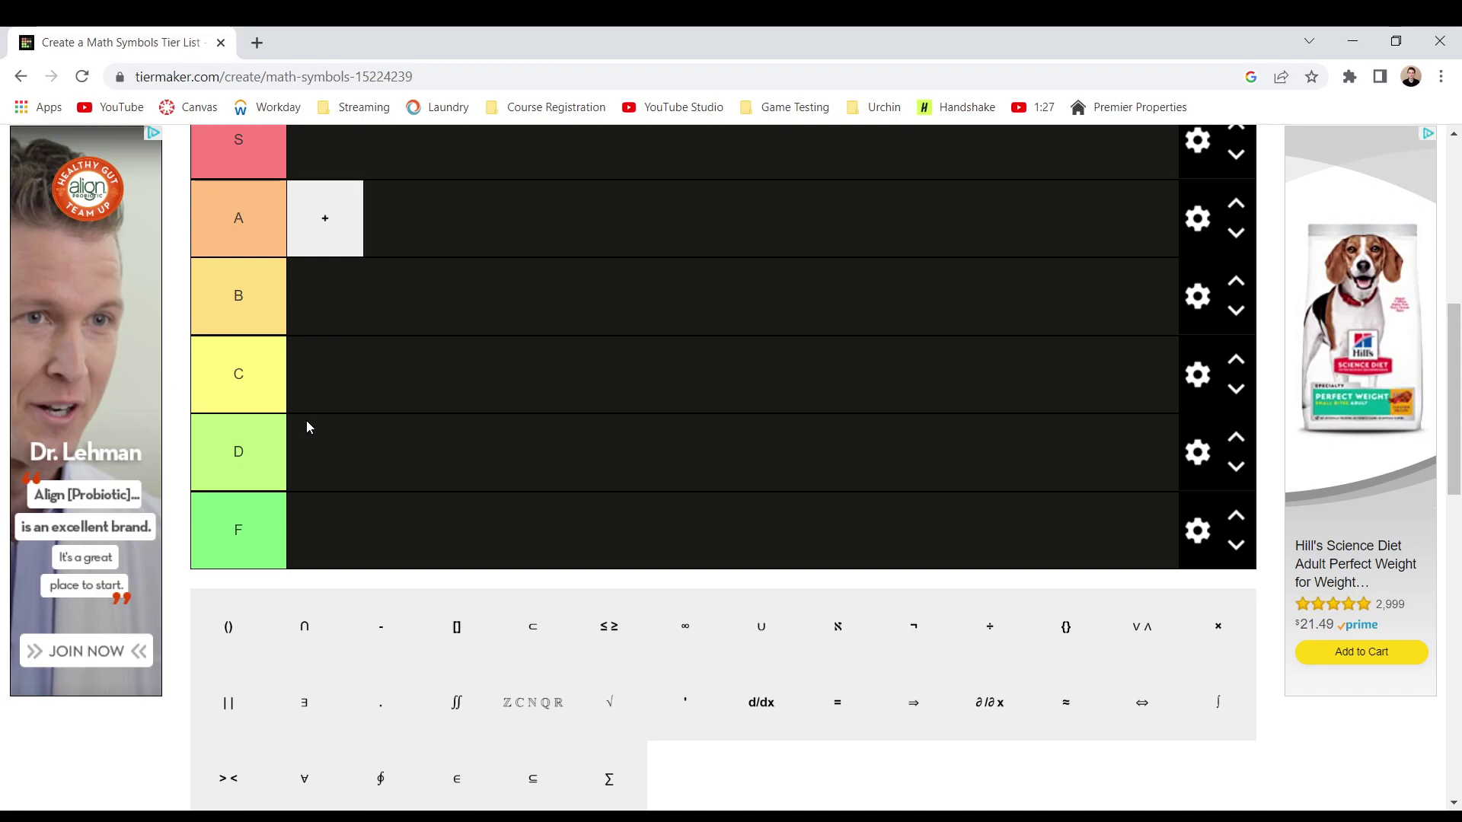
pyautogui.scroll(1, 306, 420)
pyautogui.moveTo(229, 722); pyautogui.dragTo(445, 244)
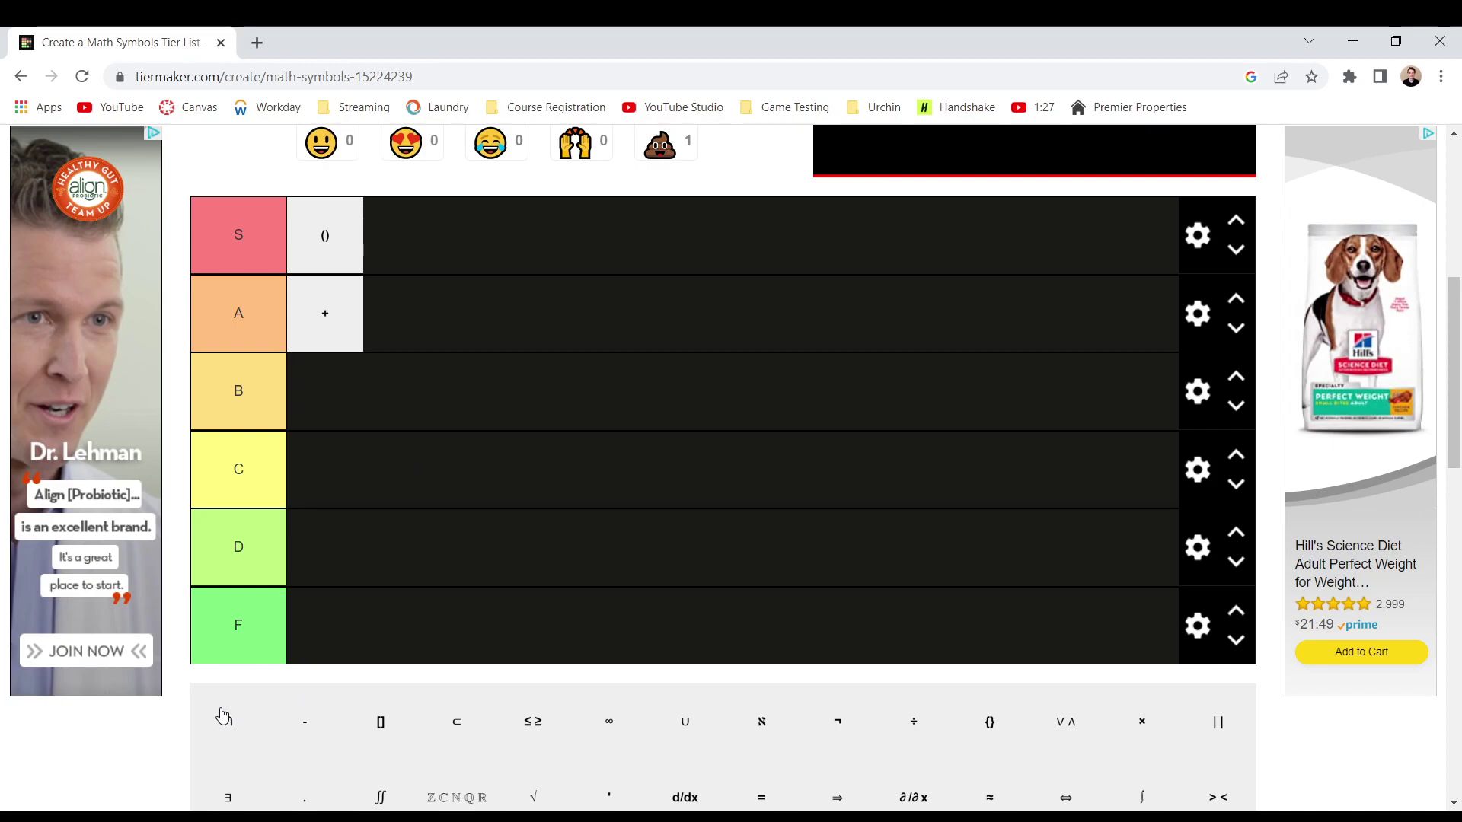
# Place ∪ and ∩ in tier B in that order, and put - after + in tier A
pyautogui.moveTo(223, 718); pyautogui.dragTo(405, 389)
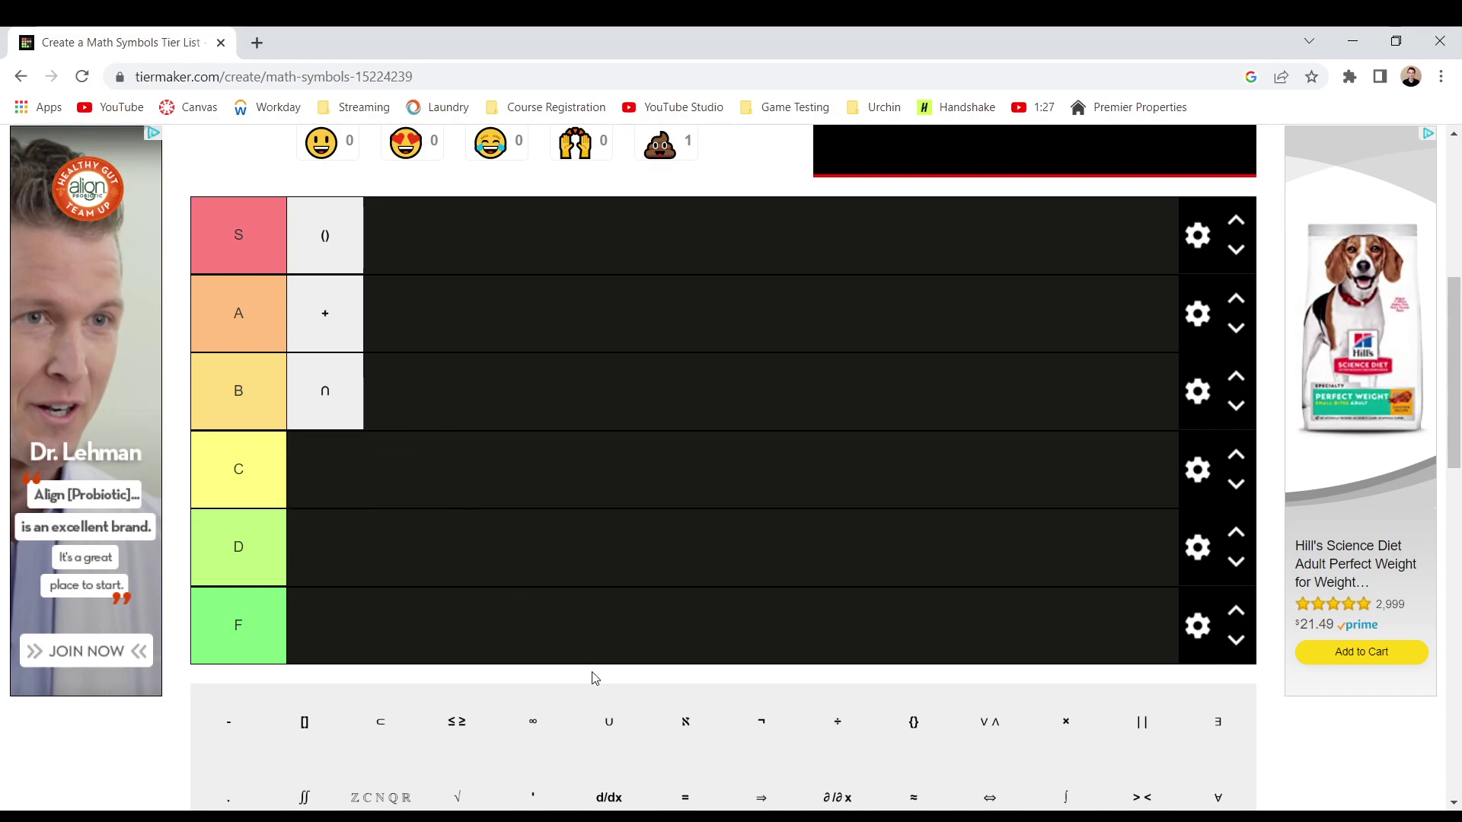
pyautogui.moveTo(609, 721); pyautogui.dragTo(426, 396)
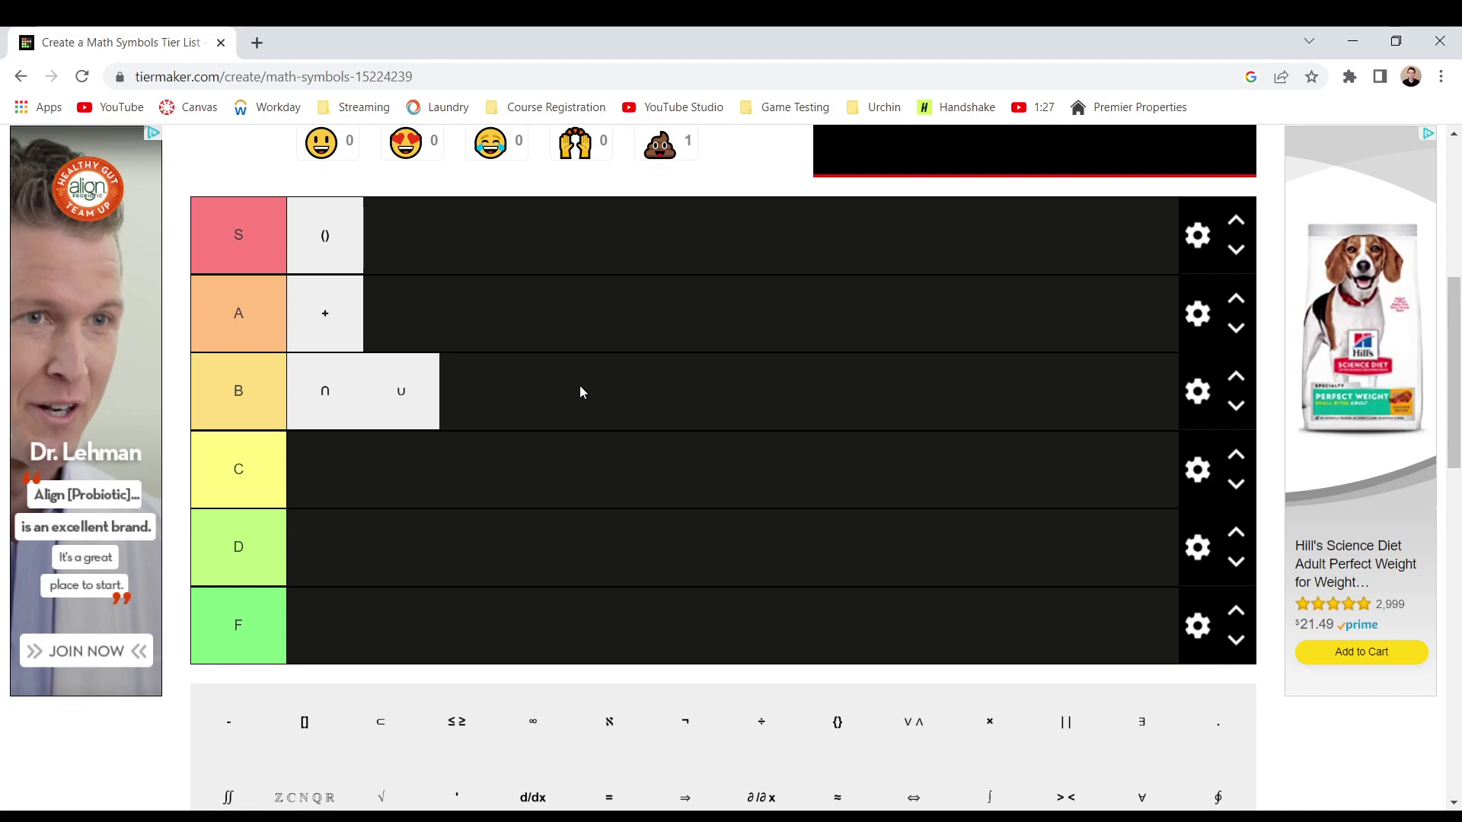
pyautogui.moveTo(232, 729); pyautogui.dragTo(411, 323)
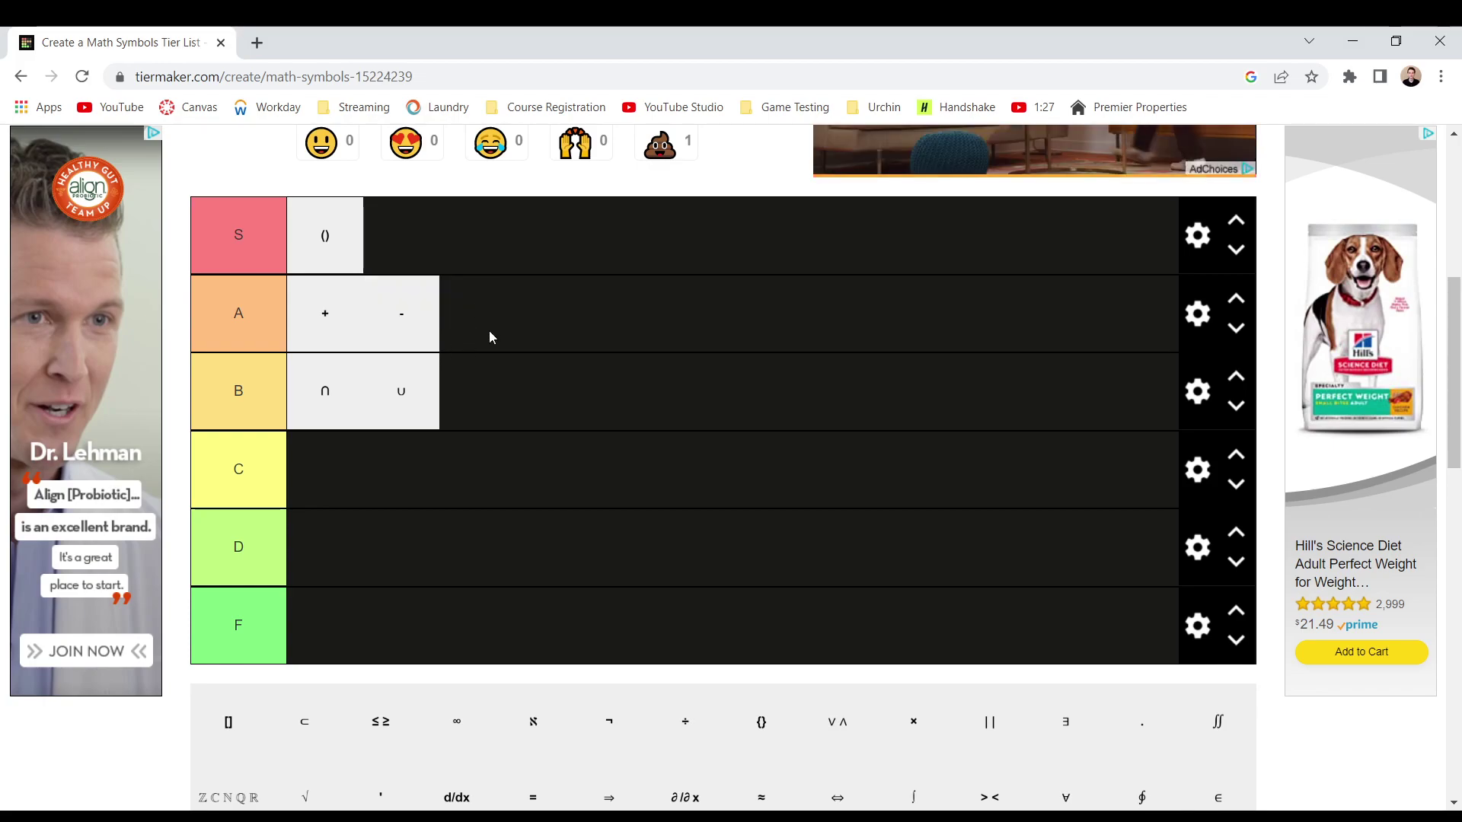
pyautogui.moveTo(399, 398); pyautogui.dragTo(312, 396)
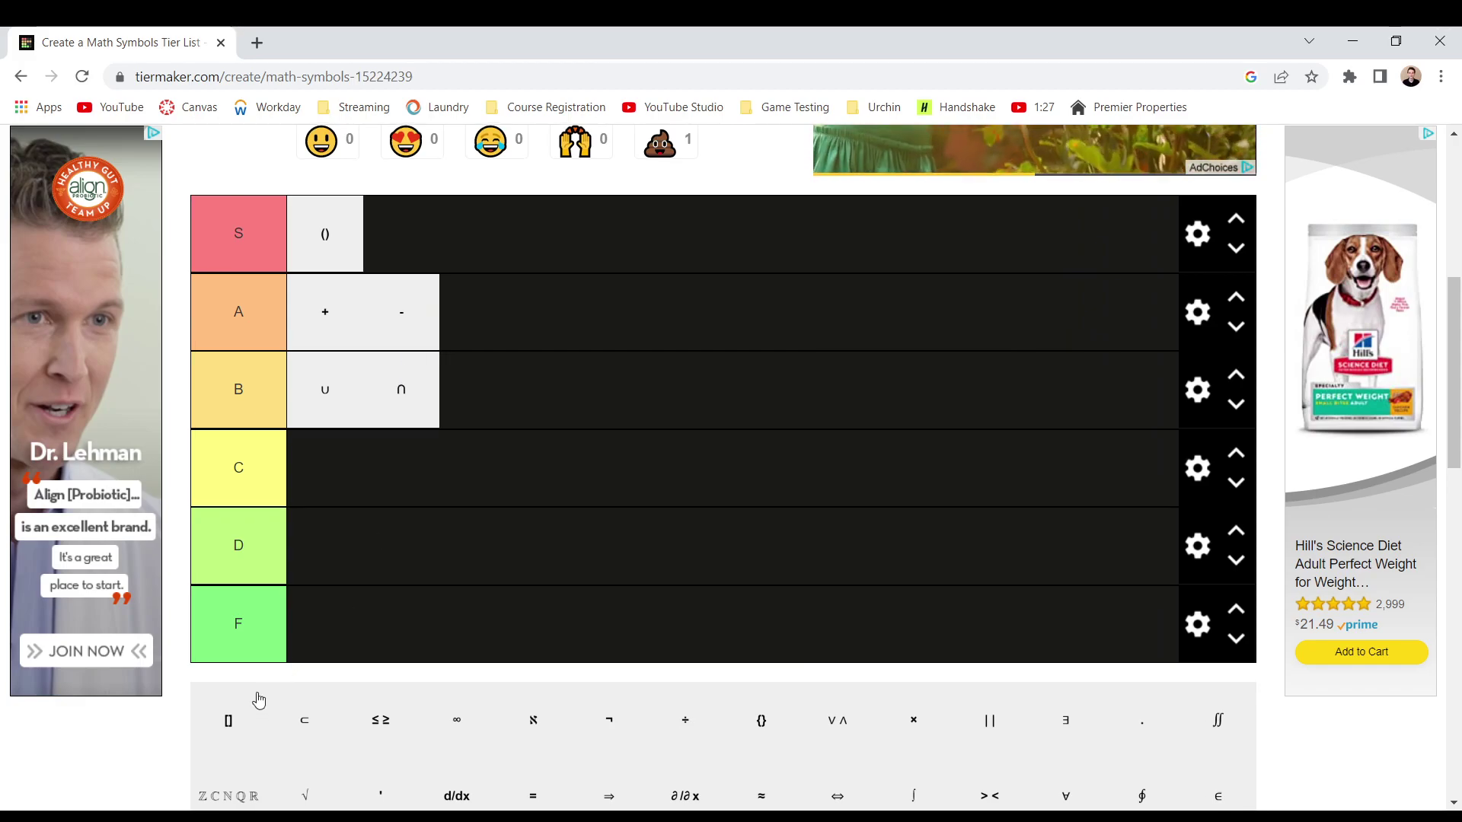
# Add the [] symbol to tier B directly after ∩
pyautogui.scroll(-1, 254, 695)
pyautogui.moveTo(238, 604); pyautogui.dragTo(539, 342)
pyautogui.scroll(1, 473, 411)
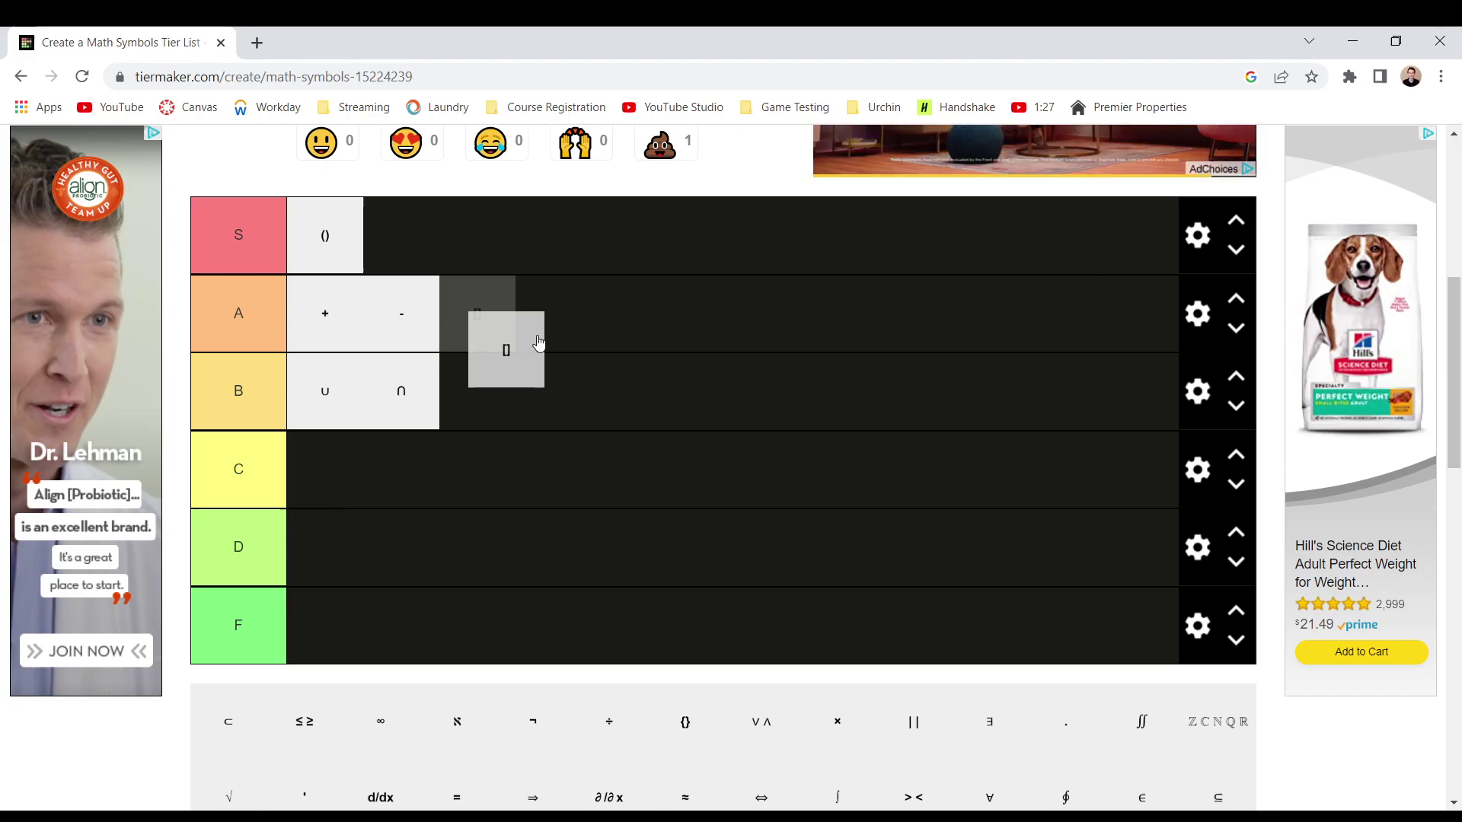
pyautogui.moveTo(538, 343); pyautogui.dragTo(544, 382)
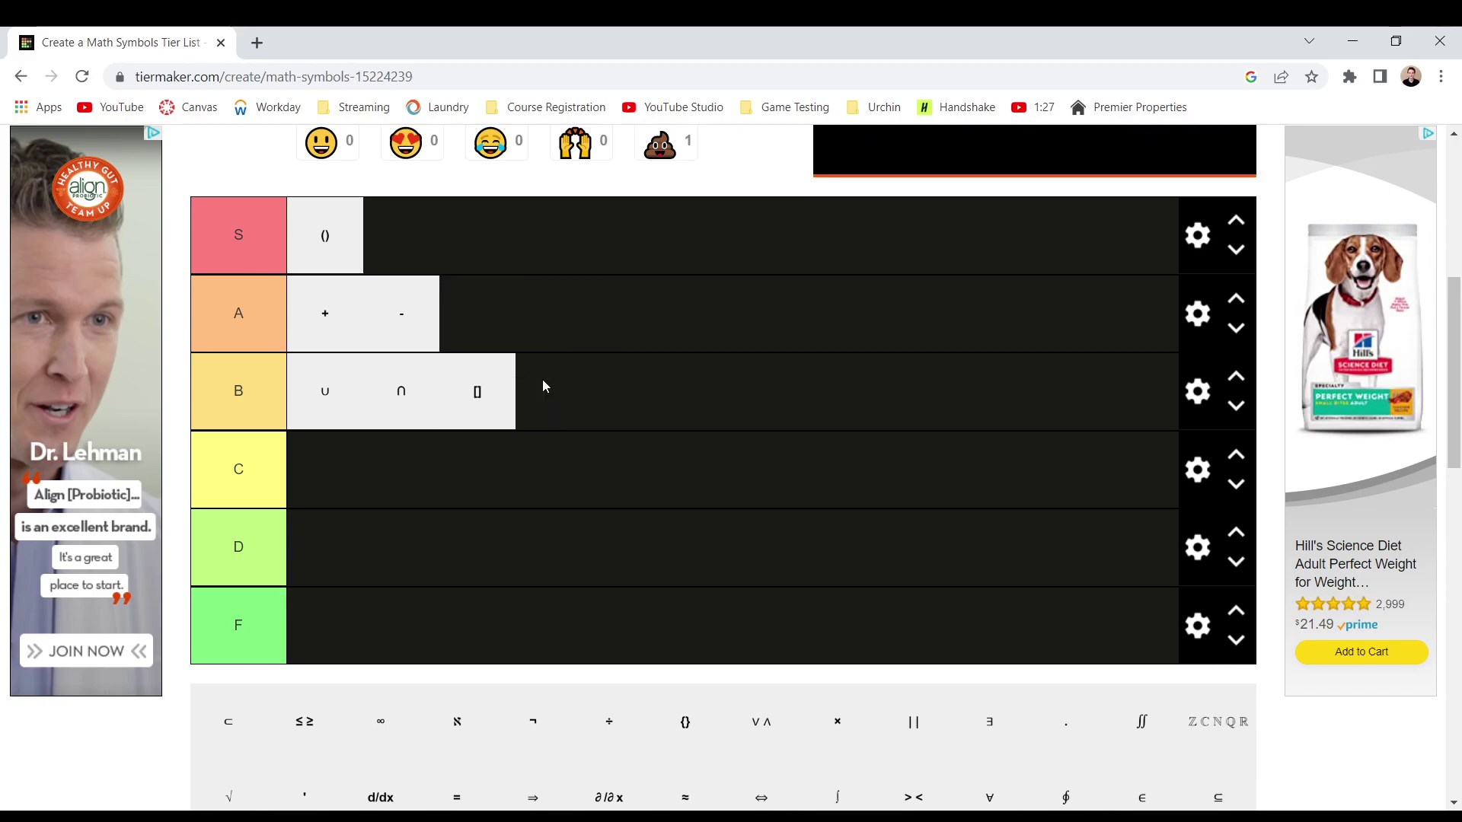
# Add the subset symbol ⊂ to the end of tier B, after []
pyautogui.moveTo(230, 733); pyautogui.dragTo(603, 318)
pyautogui.scroll(-1, 618, 427)
pyautogui.scroll(1, 623, 351)
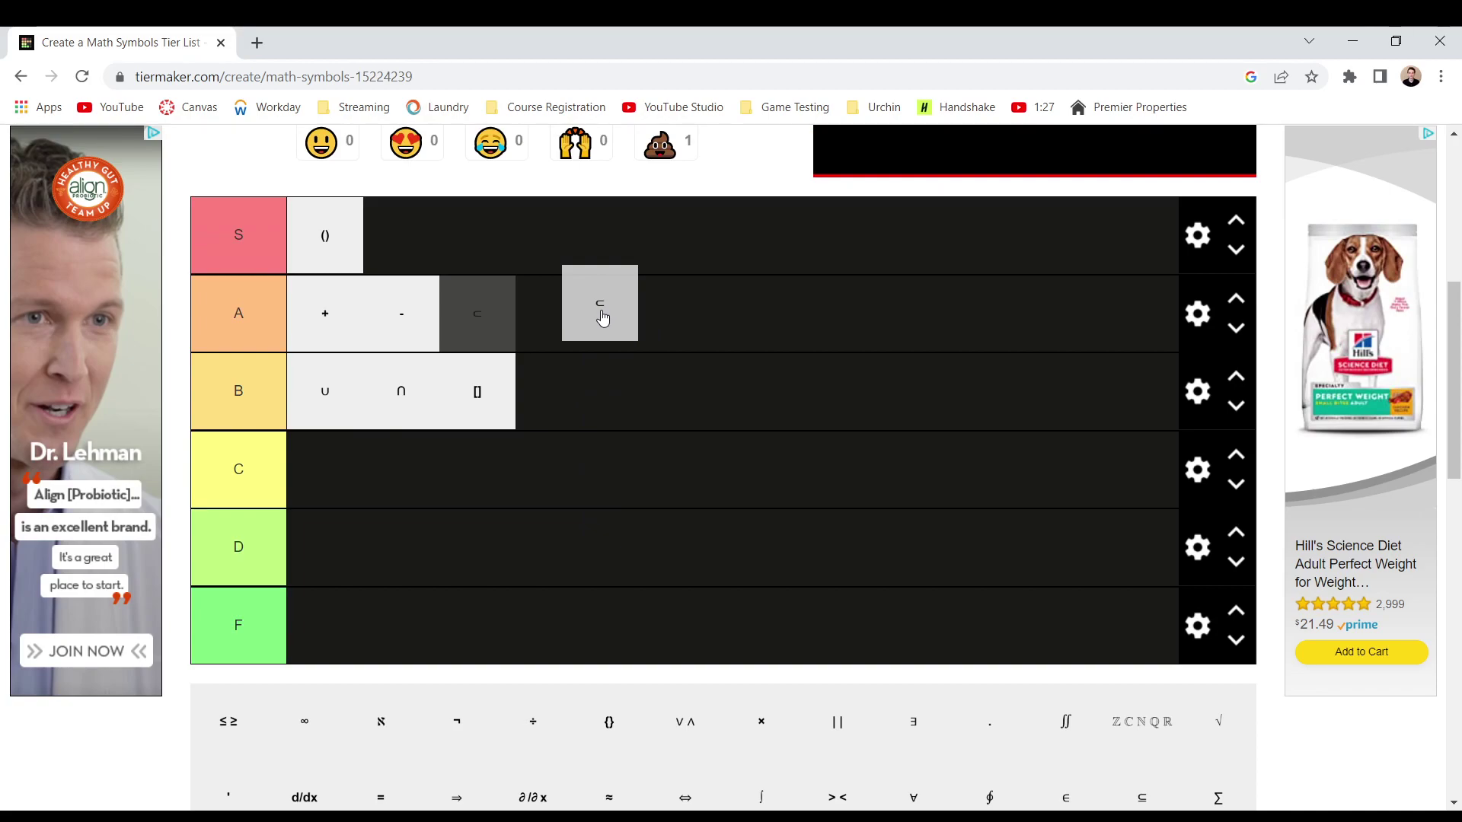
pyautogui.moveTo(603, 318); pyautogui.dragTo(643, 388)
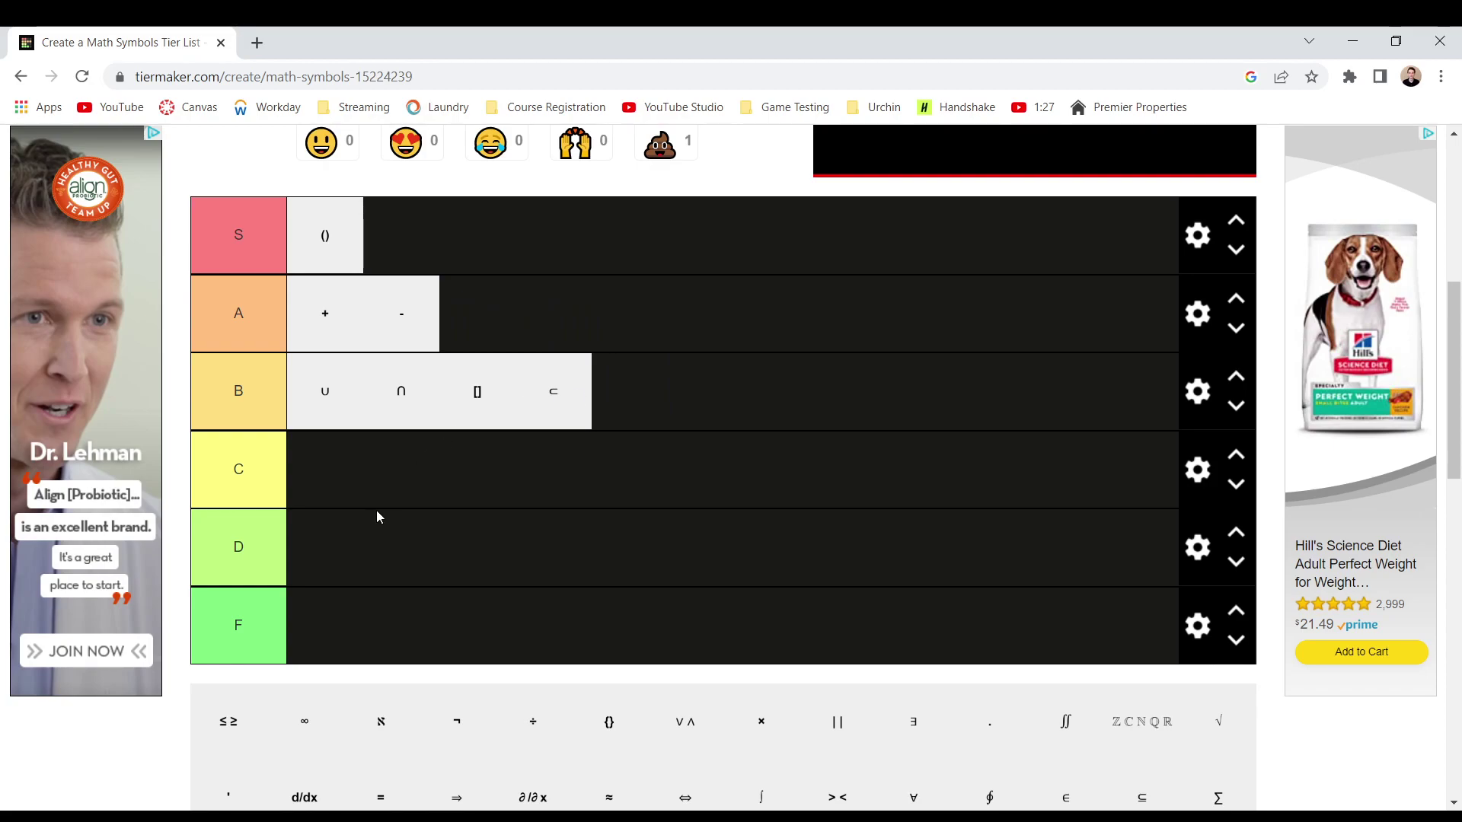
# Rank the ≤ ≥ symbol first in tier B, ahead of ∪
pyautogui.moveTo(227, 722); pyautogui.dragTo(566, 255)
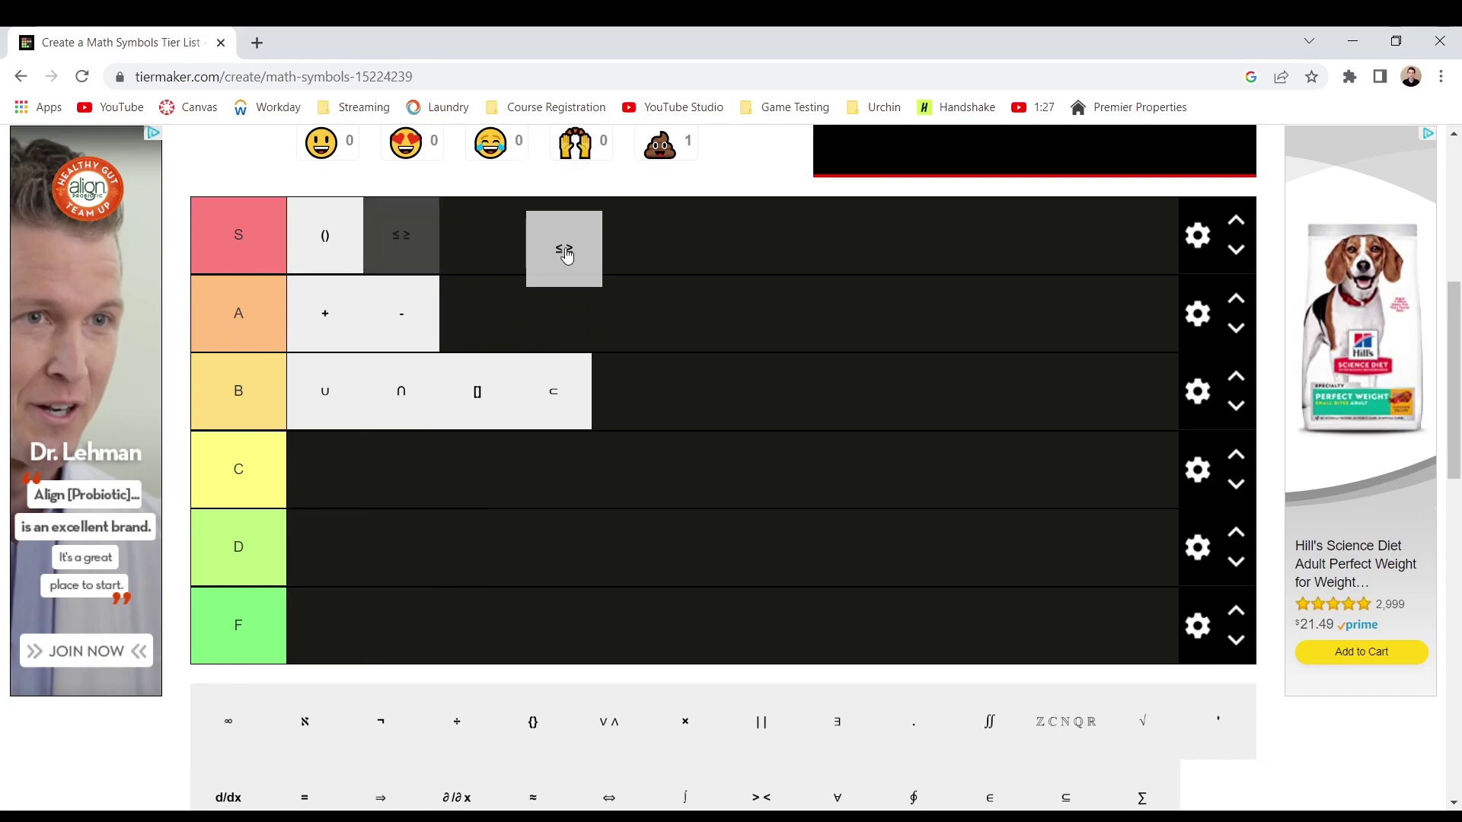
pyautogui.moveTo(567, 255); pyautogui.dragTo(644, 298)
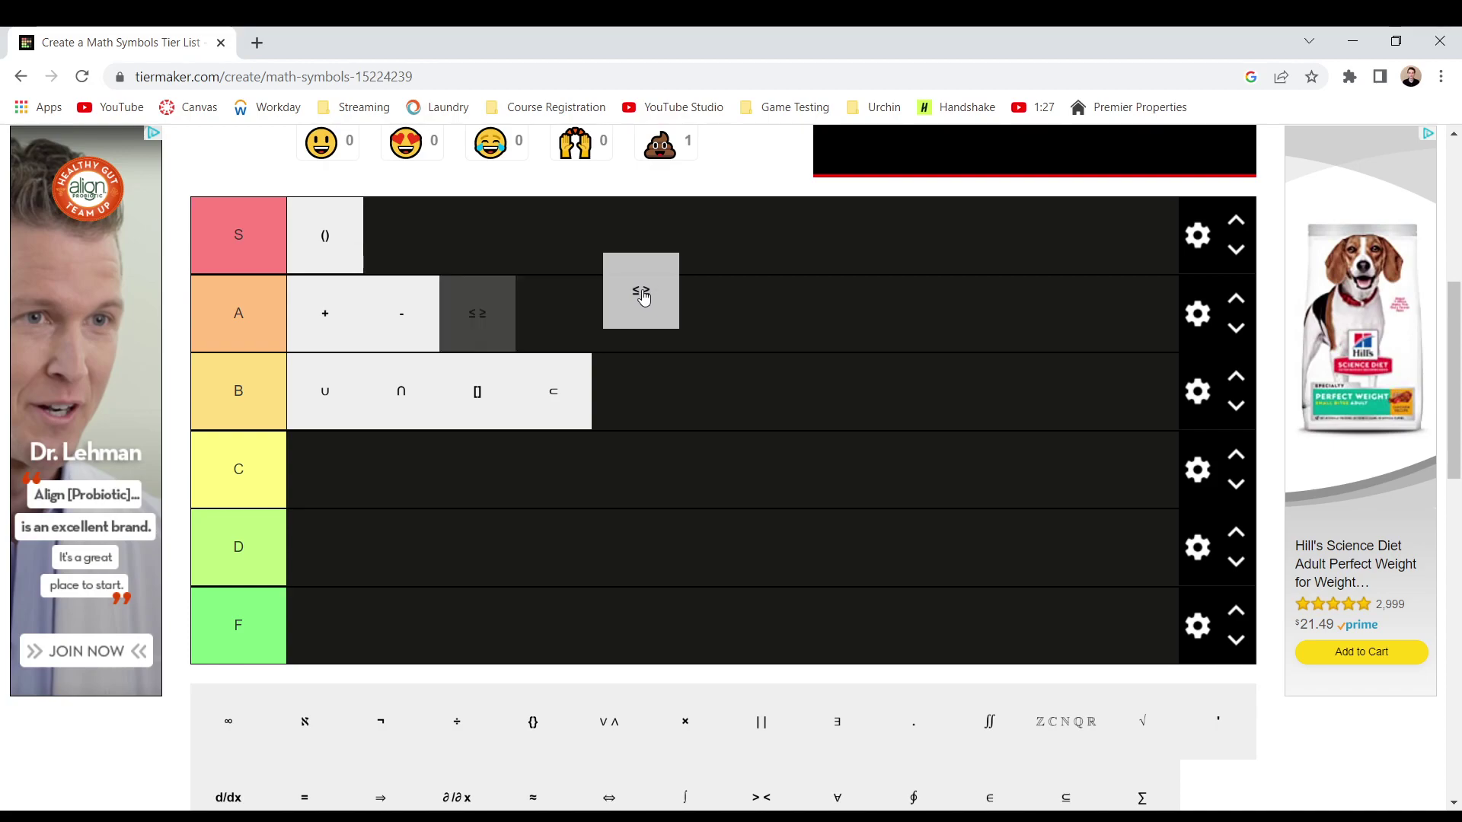
pyautogui.moveTo(645, 298); pyautogui.dragTo(289, 403)
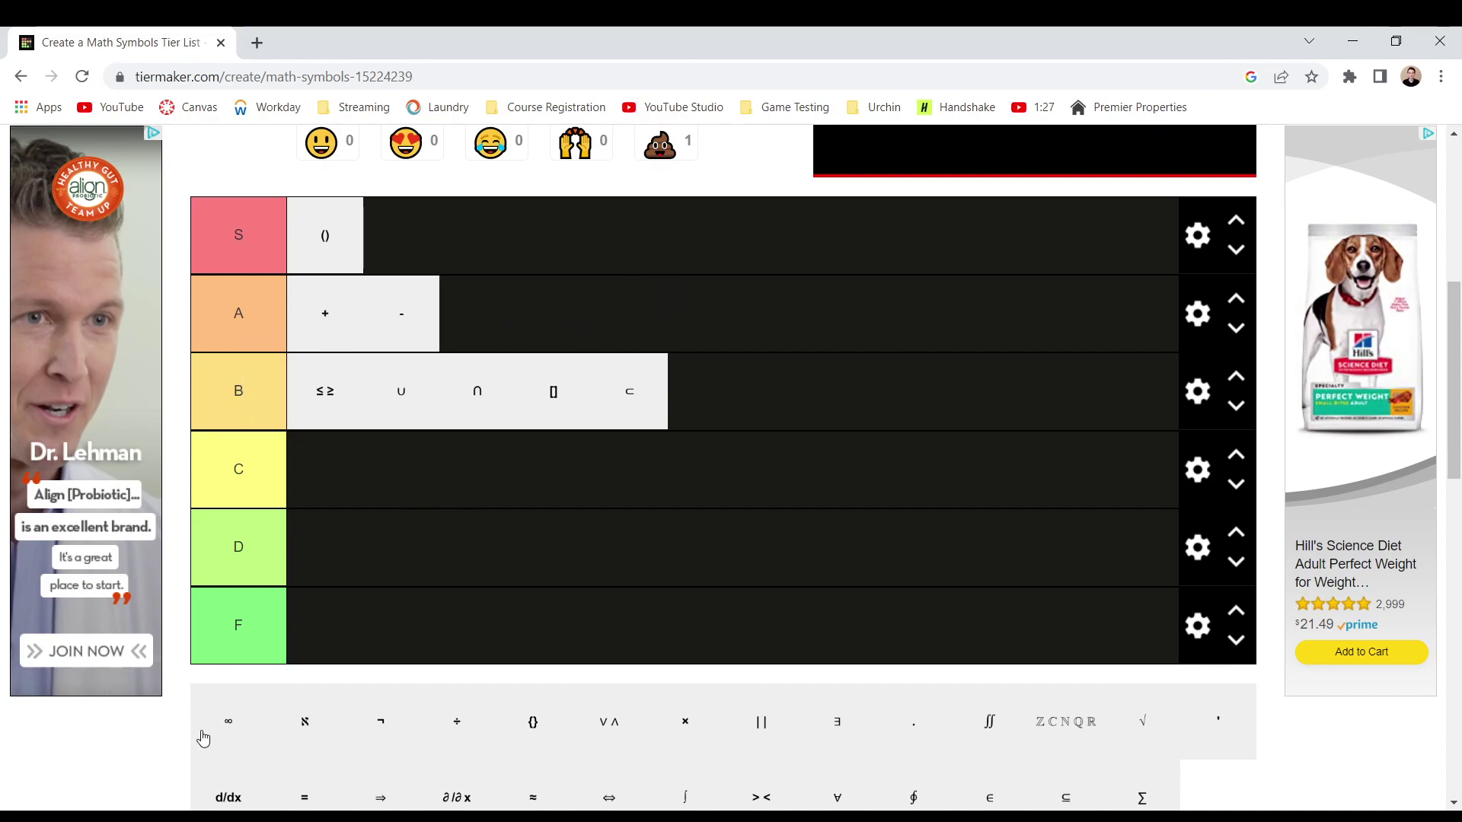
# Place ℵ, ∞ and ¬ in tier S in that order, all ahead of ()
pyautogui.moveTo(215, 737); pyautogui.dragTo(312, 233)
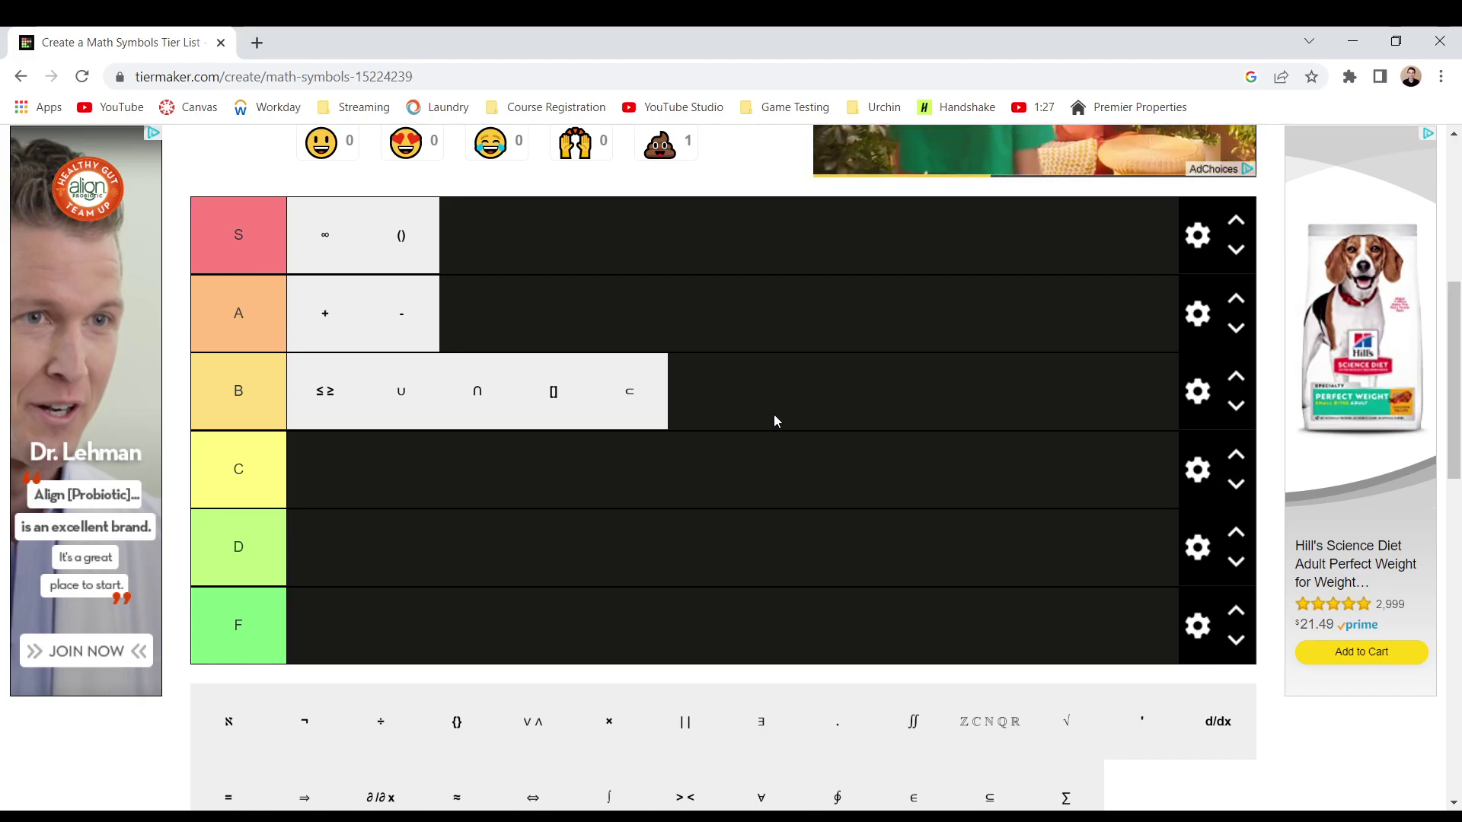
pyautogui.moveTo(228, 721); pyautogui.dragTo(302, 225)
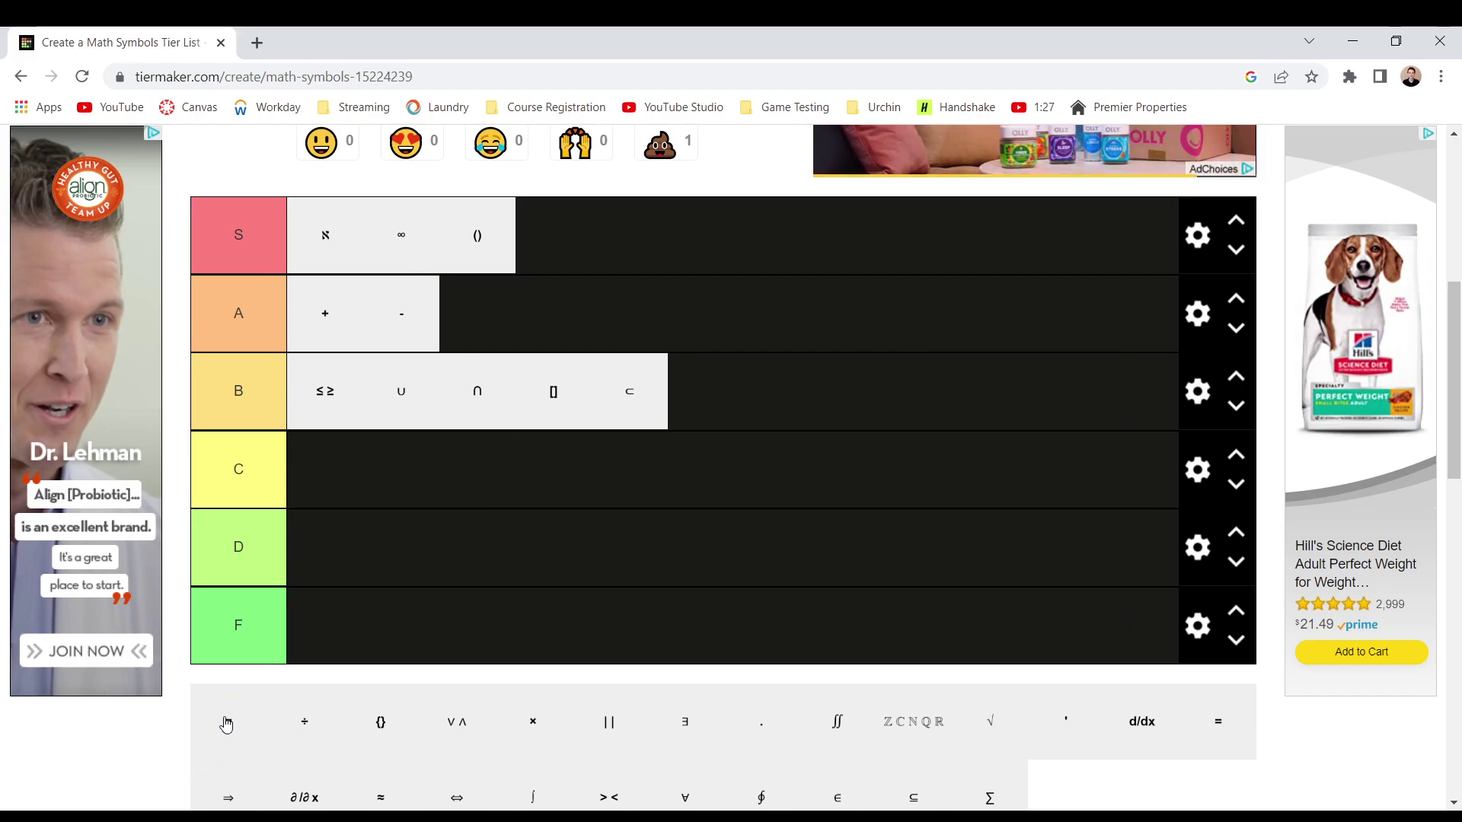
pyautogui.moveTo(223, 718); pyautogui.dragTo(559, 210)
pyautogui.moveTo(477, 235); pyautogui.dragTo(650, 239)
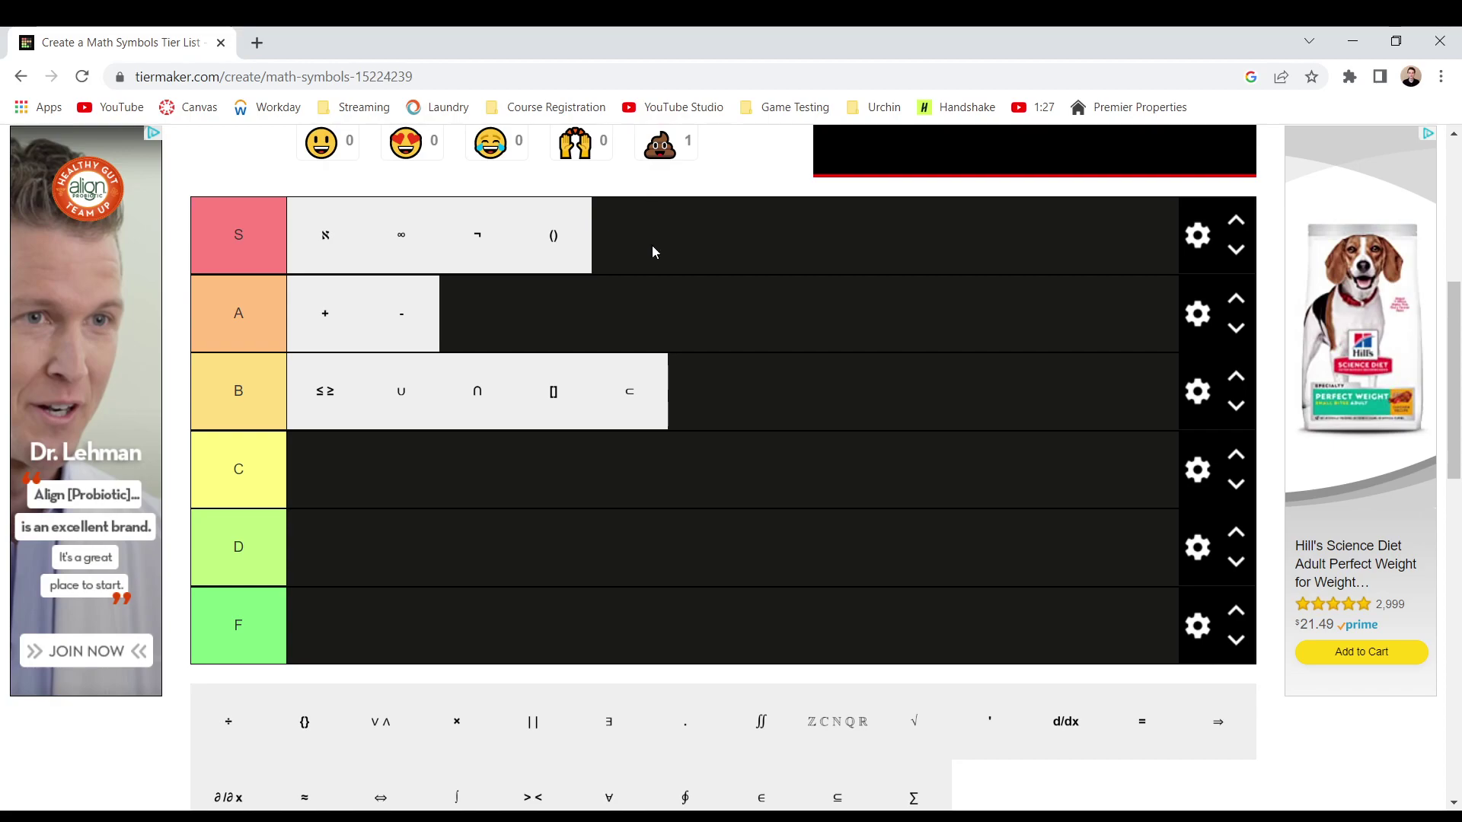
# Place ÷ in tier F and put {} directly after ℵ in tier S
pyautogui.moveTo(203, 724); pyautogui.dragTo(352, 642)
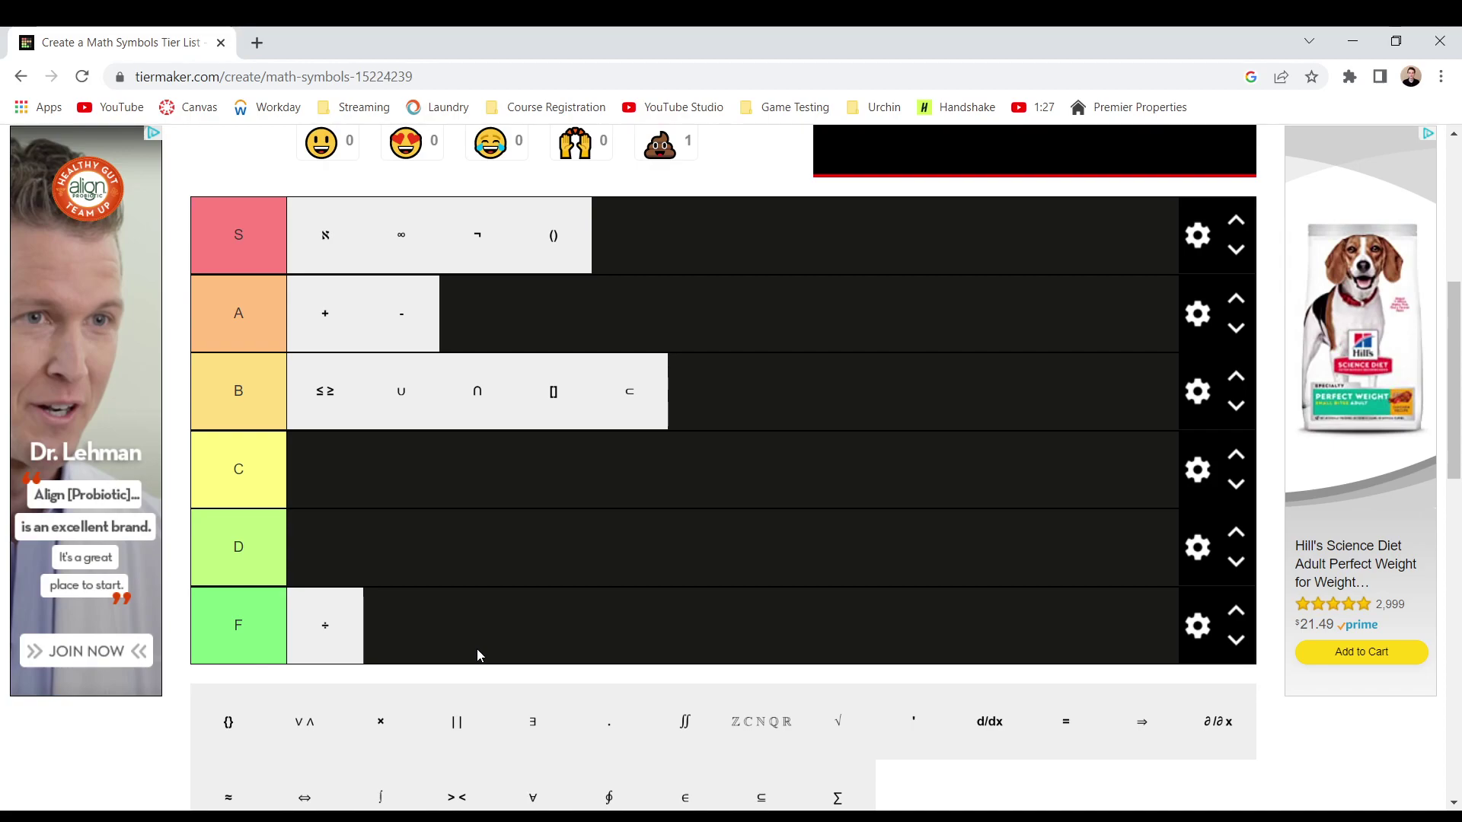
pyautogui.moveTo(208, 716); pyautogui.dragTo(549, 225)
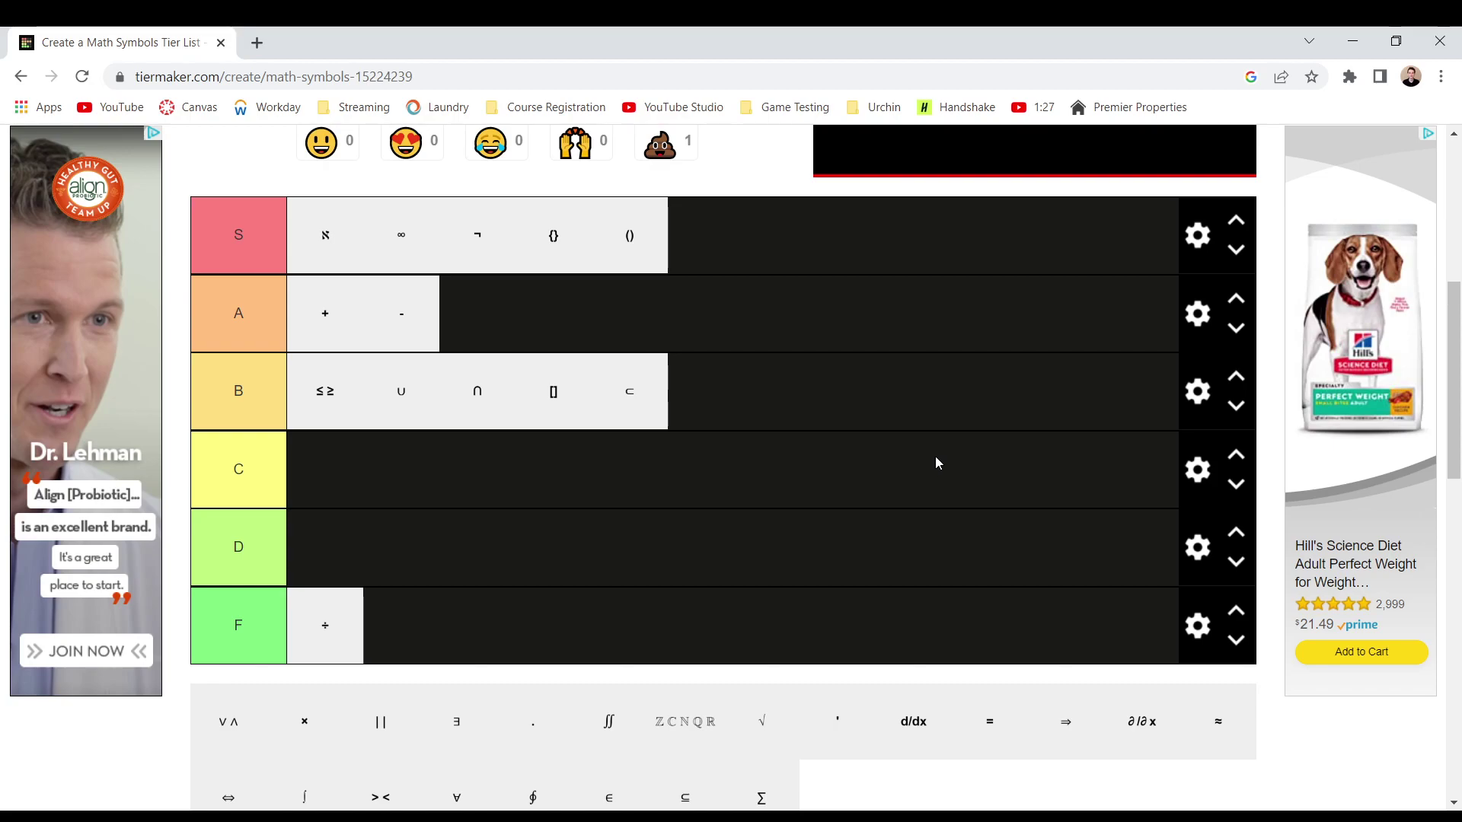
pyautogui.moveTo(538, 233); pyautogui.dragTo(412, 222)
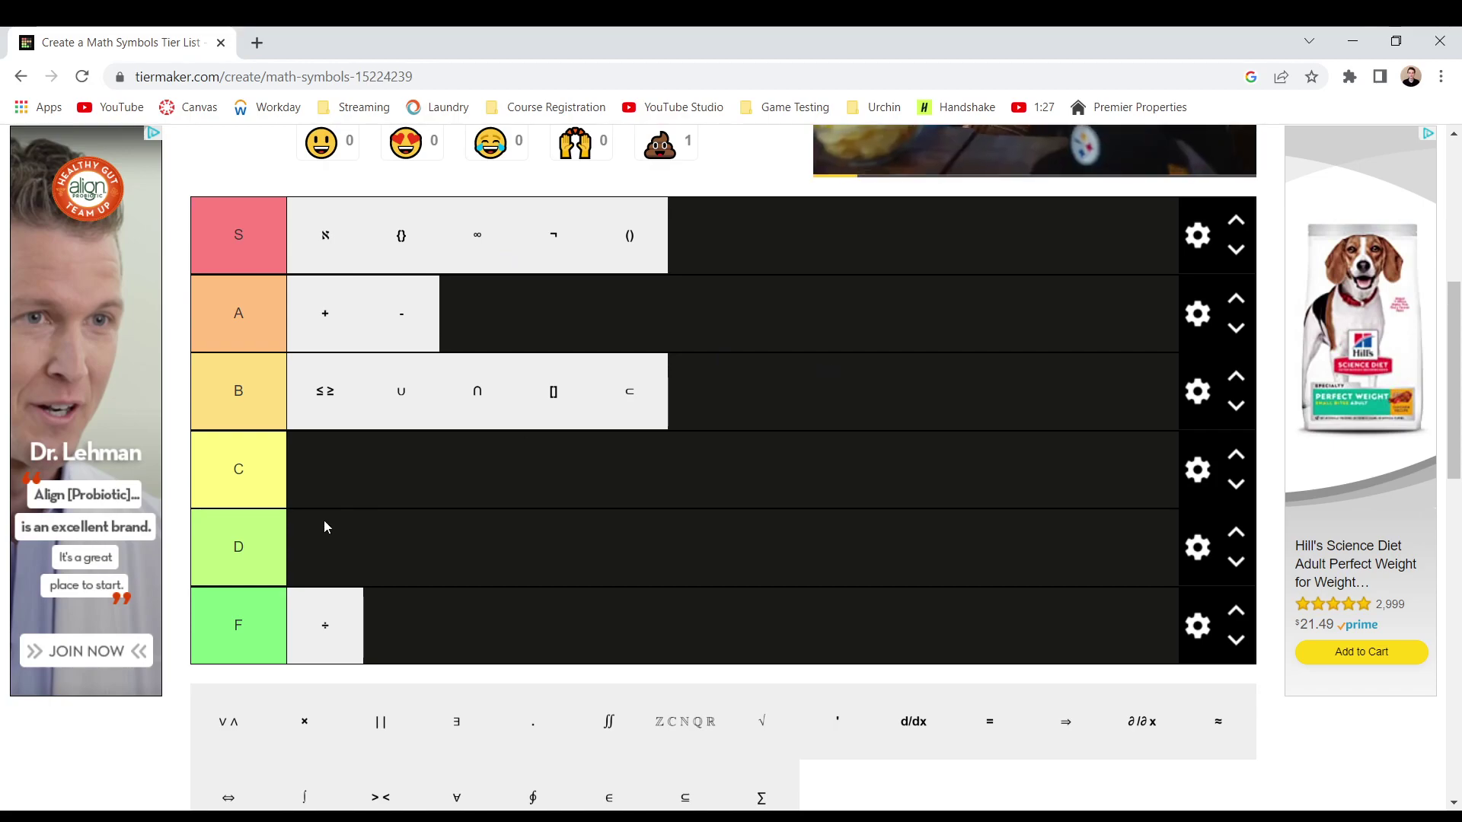
# Place the ∨ ∧ symbol in tier C and put × ahead of ÷ in tier F
pyautogui.moveTo(256, 746); pyautogui.dragTo(272, 657)
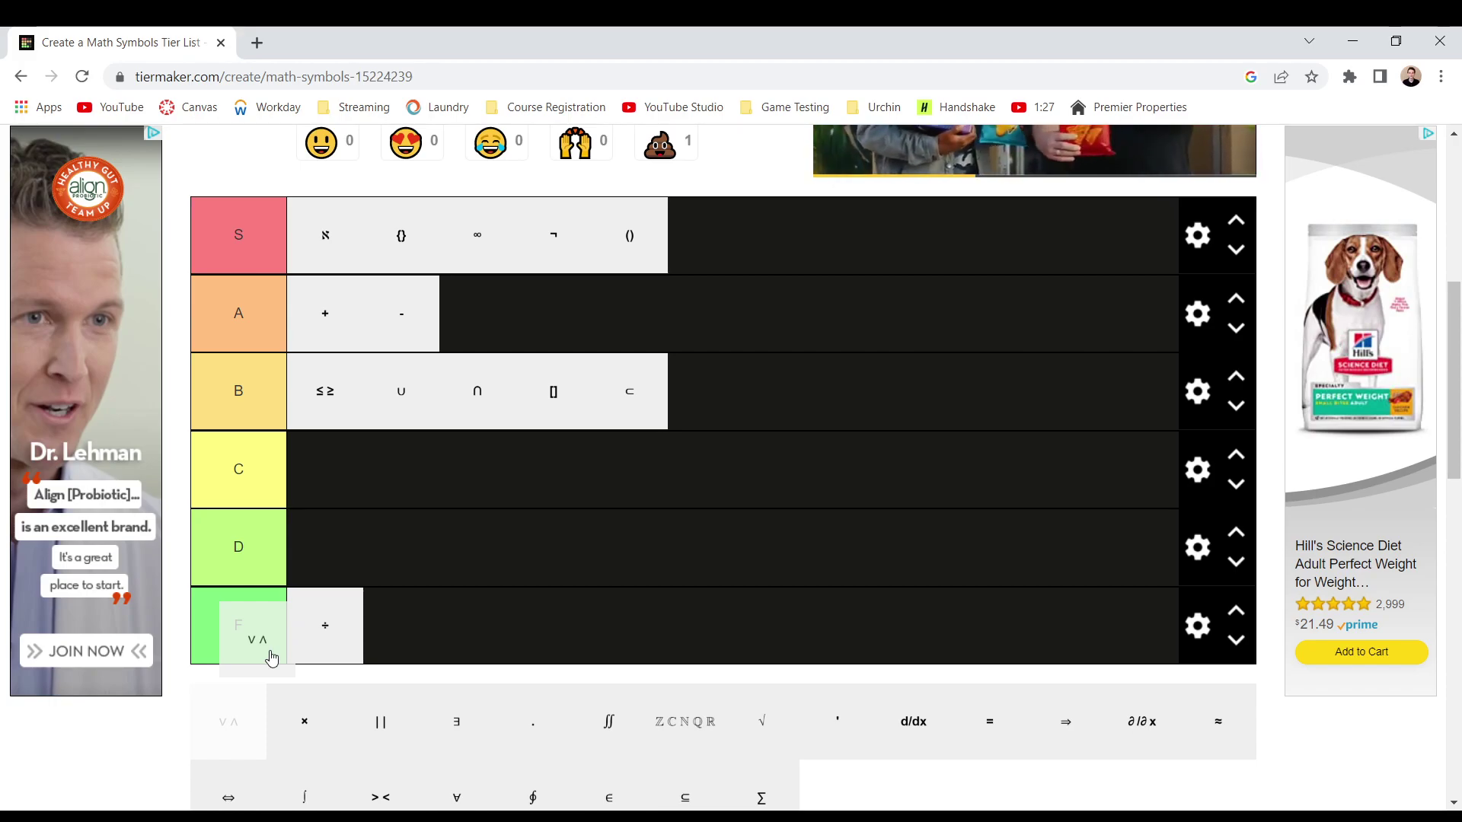
pyautogui.moveTo(272, 657); pyautogui.dragTo(447, 481)
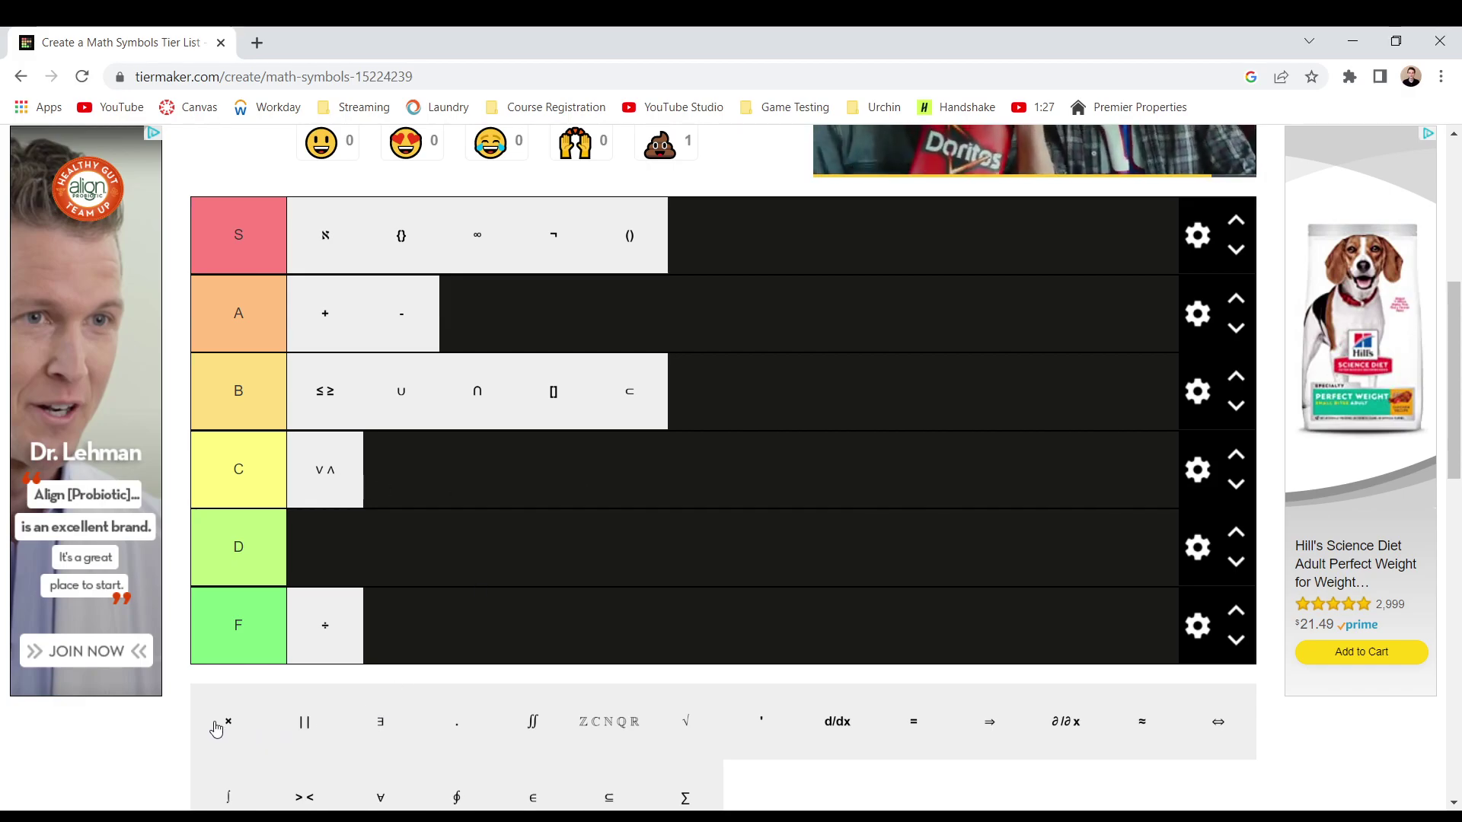
pyautogui.moveTo(217, 729); pyautogui.dragTo(444, 618)
pyautogui.moveTo(323, 621); pyautogui.dragTo(383, 610)
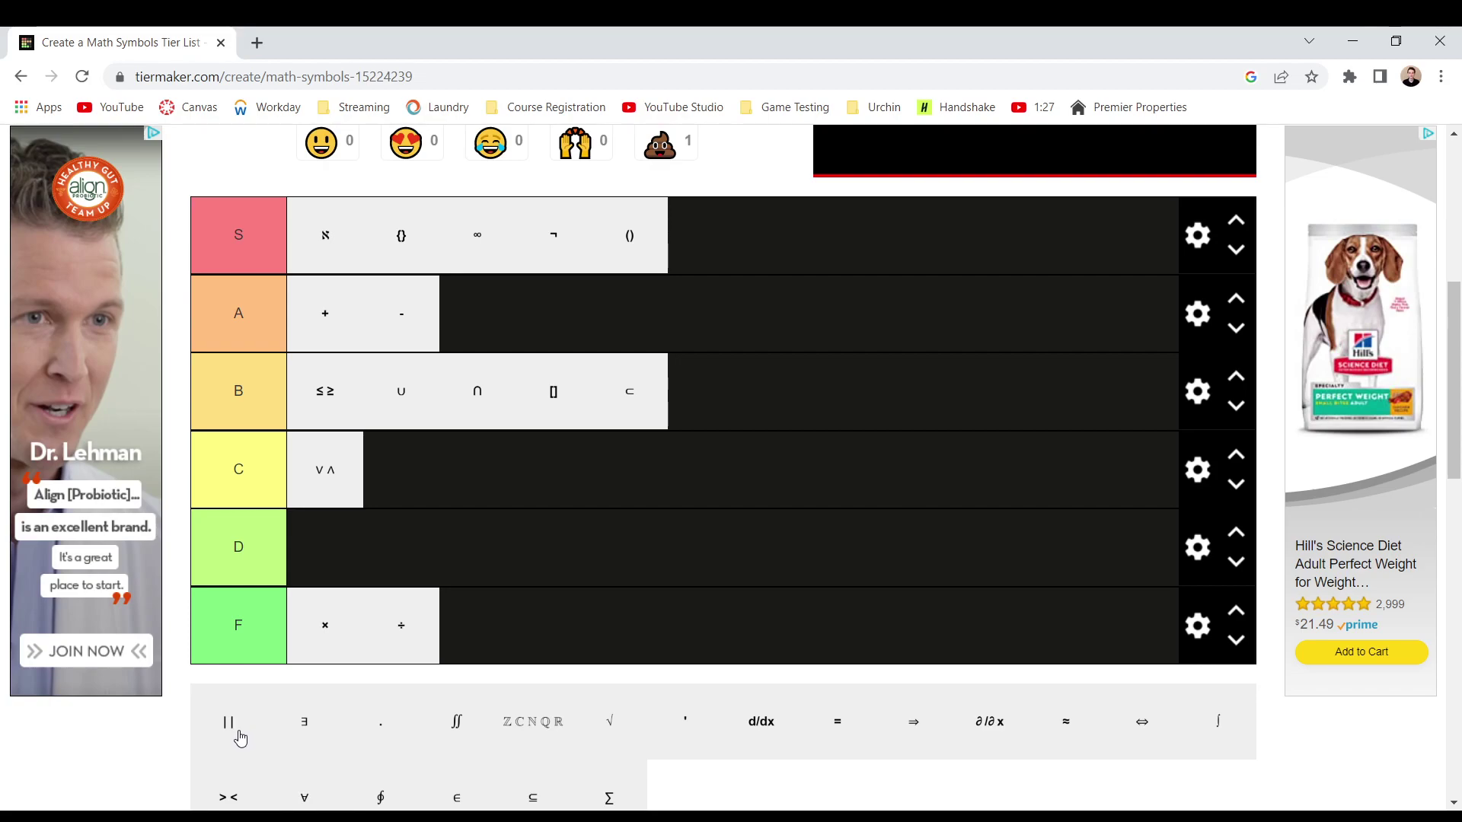
# In tier B, insert | | between [] and ⊂, and insert ∃ between ∩ and []
pyautogui.moveTo(238, 731); pyautogui.dragTo(376, 404)
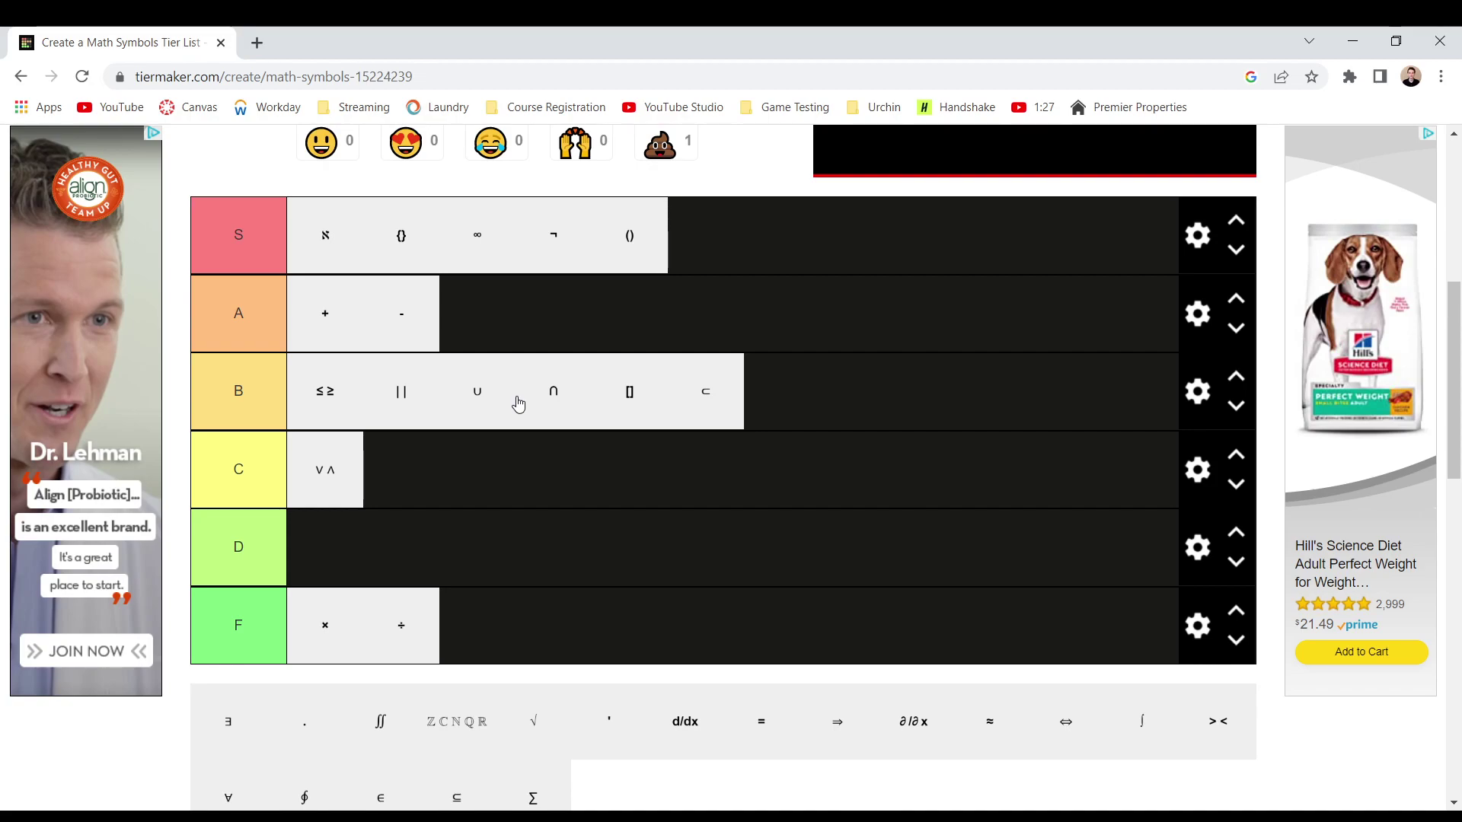
pyautogui.moveTo(431, 419); pyautogui.dragTo(637, 415)
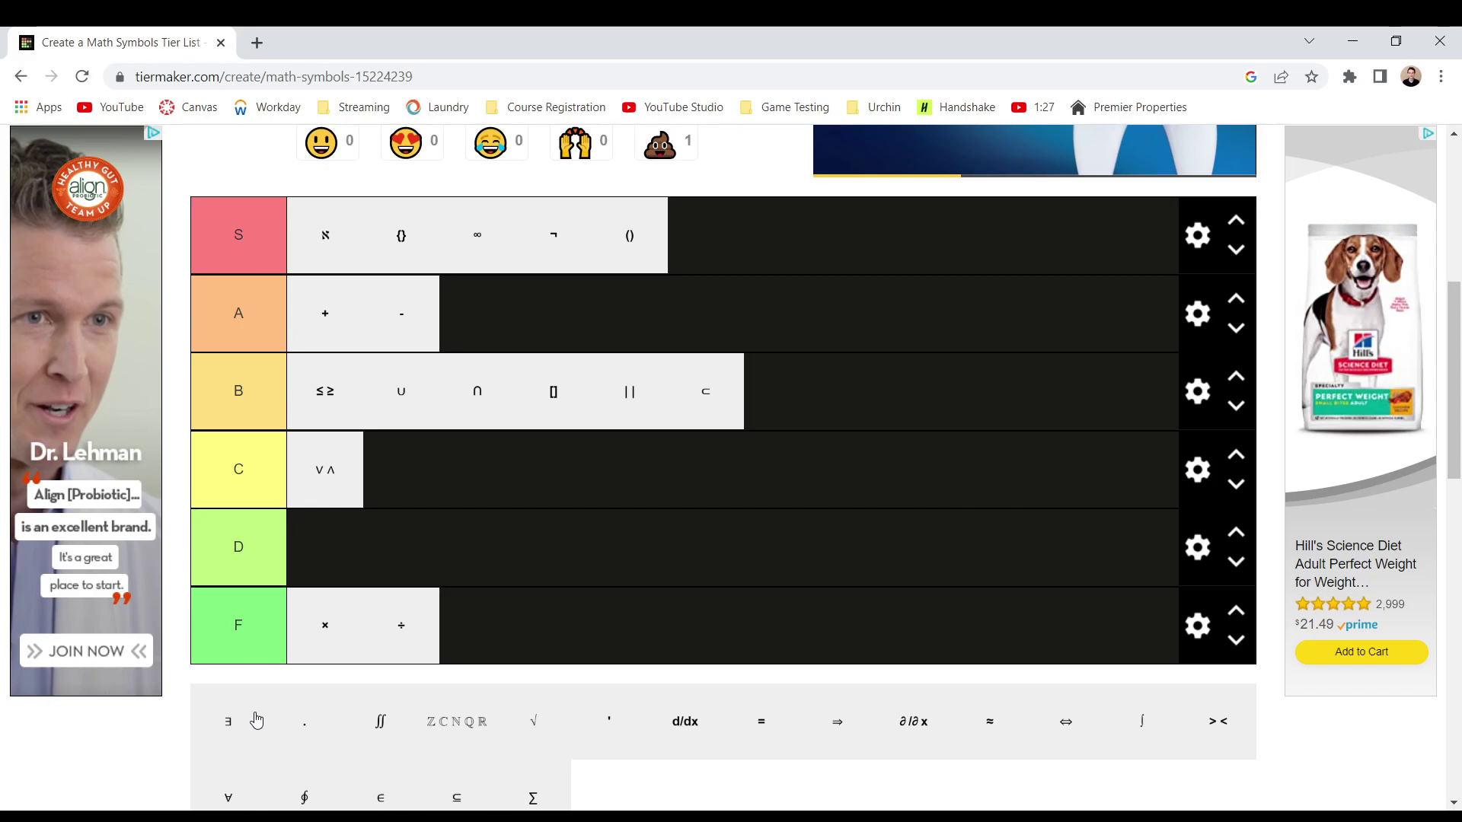
pyautogui.moveTo(257, 721); pyautogui.dragTo(599, 383)
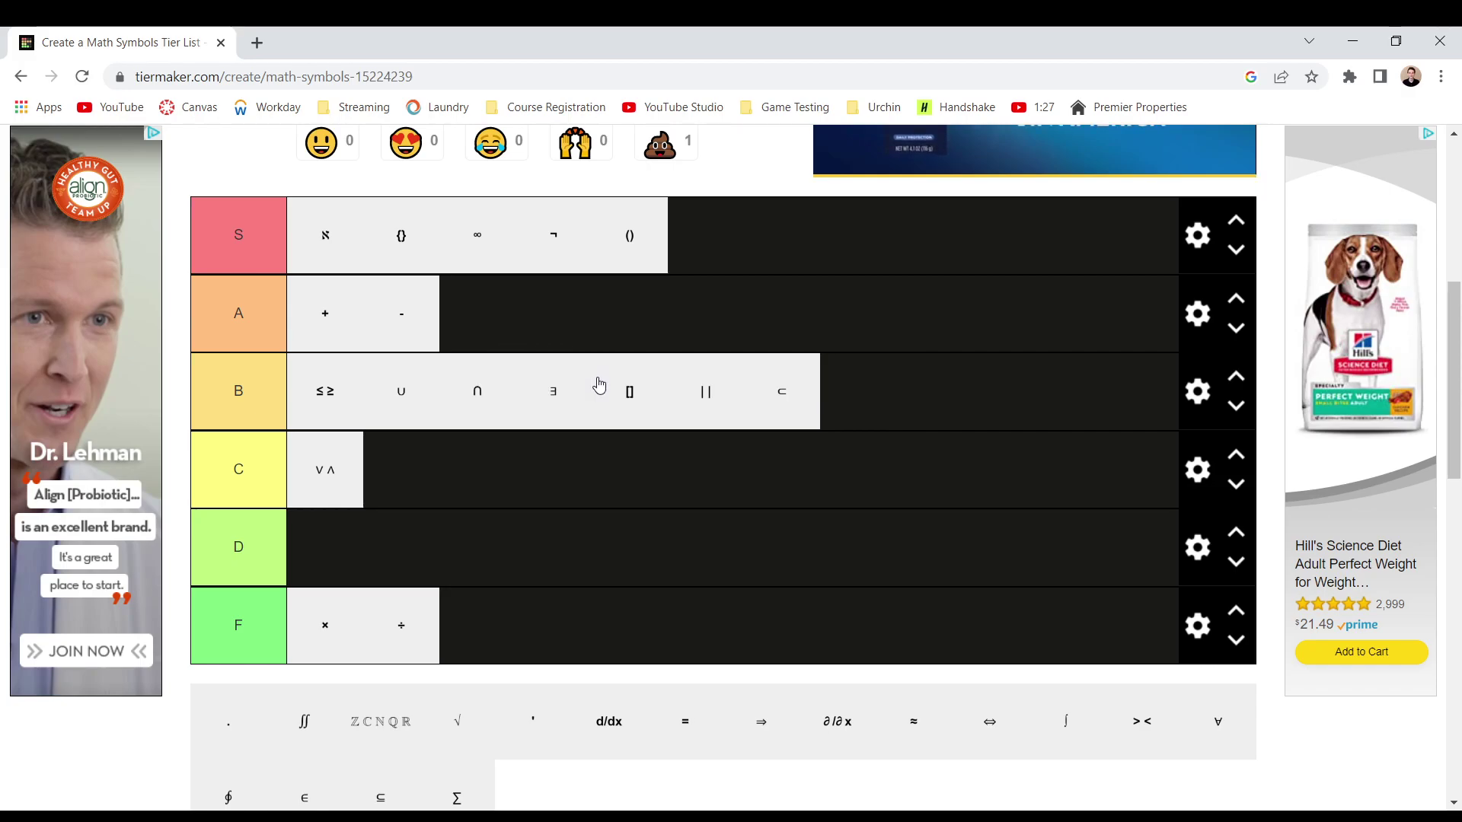
# Place the dot symbol after ∨ ∧ in tier C and the double integral ∬ just before () in tier S
pyautogui.moveTo(214, 731); pyautogui.dragTo(439, 473)
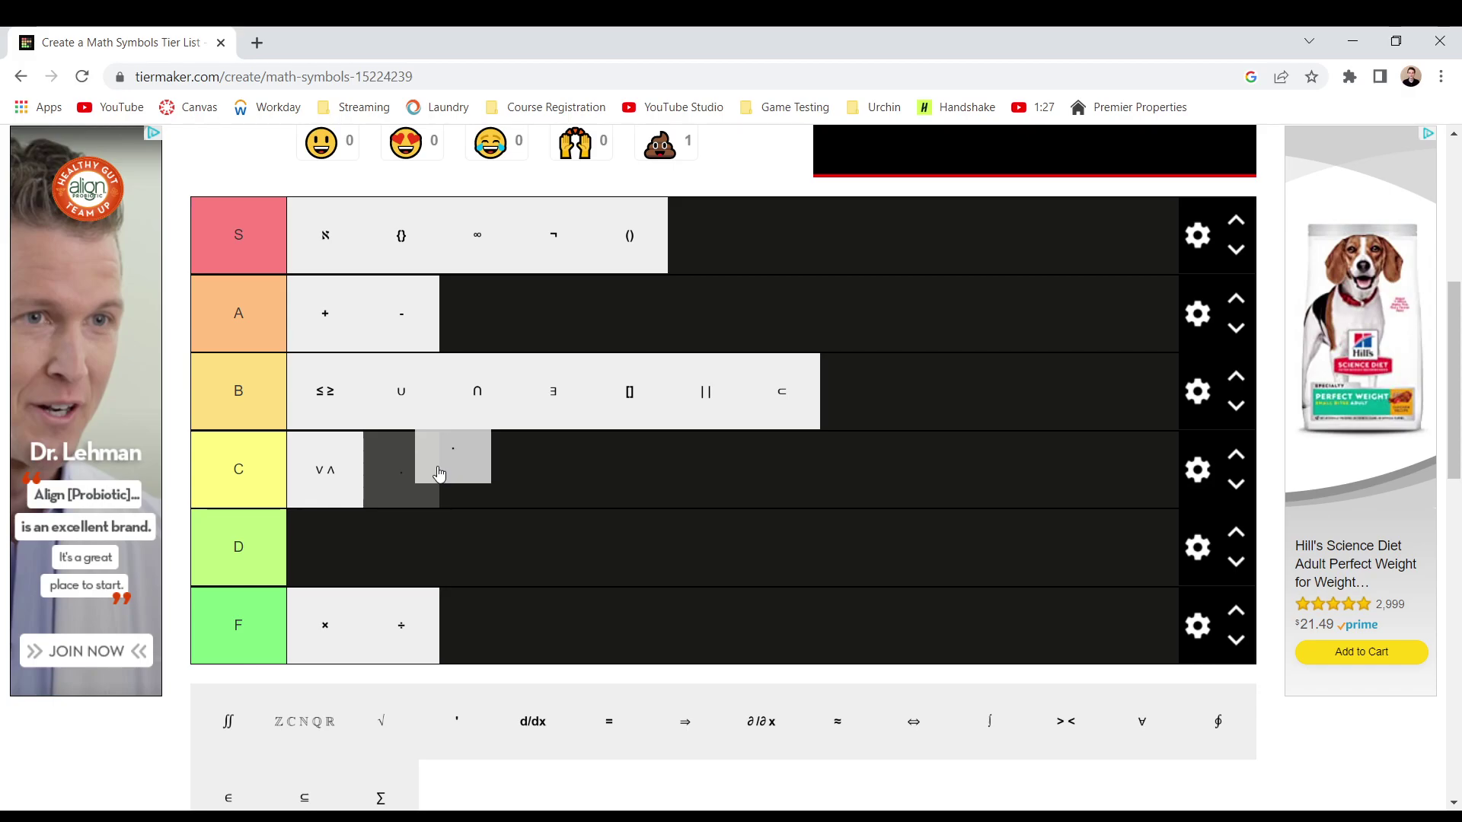
pyautogui.moveTo(439, 473); pyautogui.dragTo(447, 477)
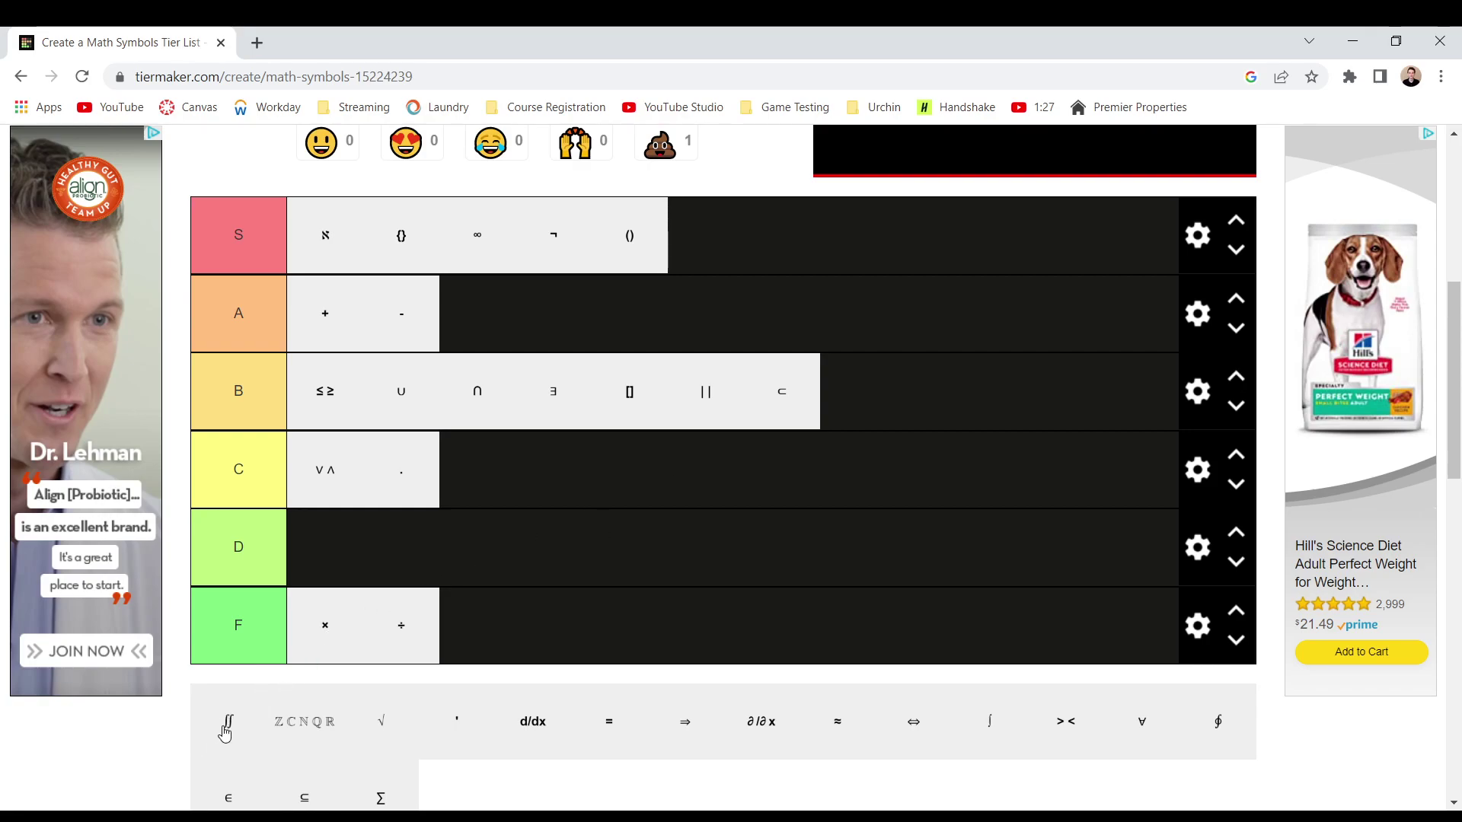
pyautogui.scroll(-1, 252, 720)
pyautogui.scroll(1, 243, 719)
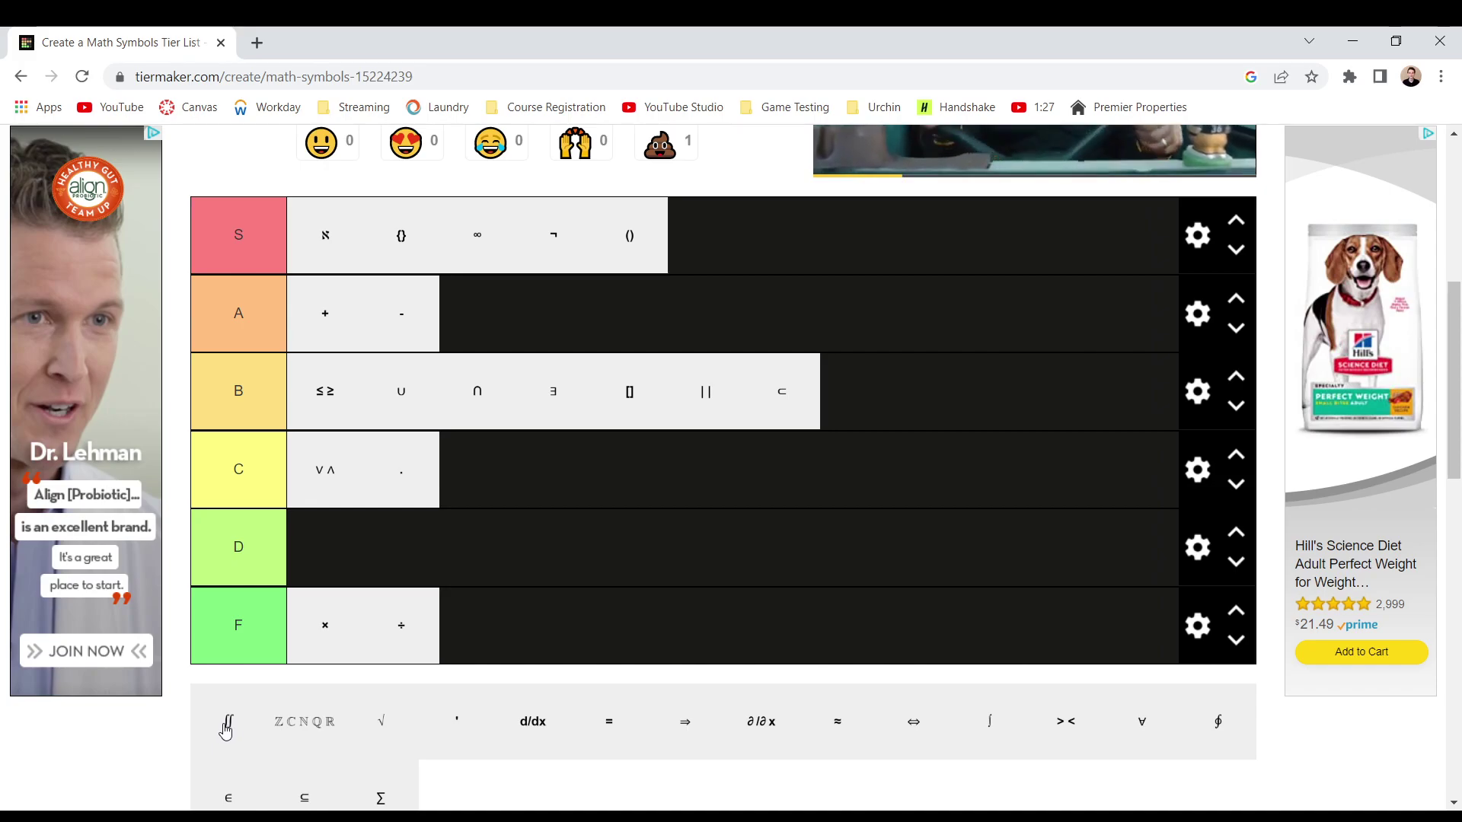
pyautogui.moveTo(221, 745); pyautogui.dragTo(796, 228)
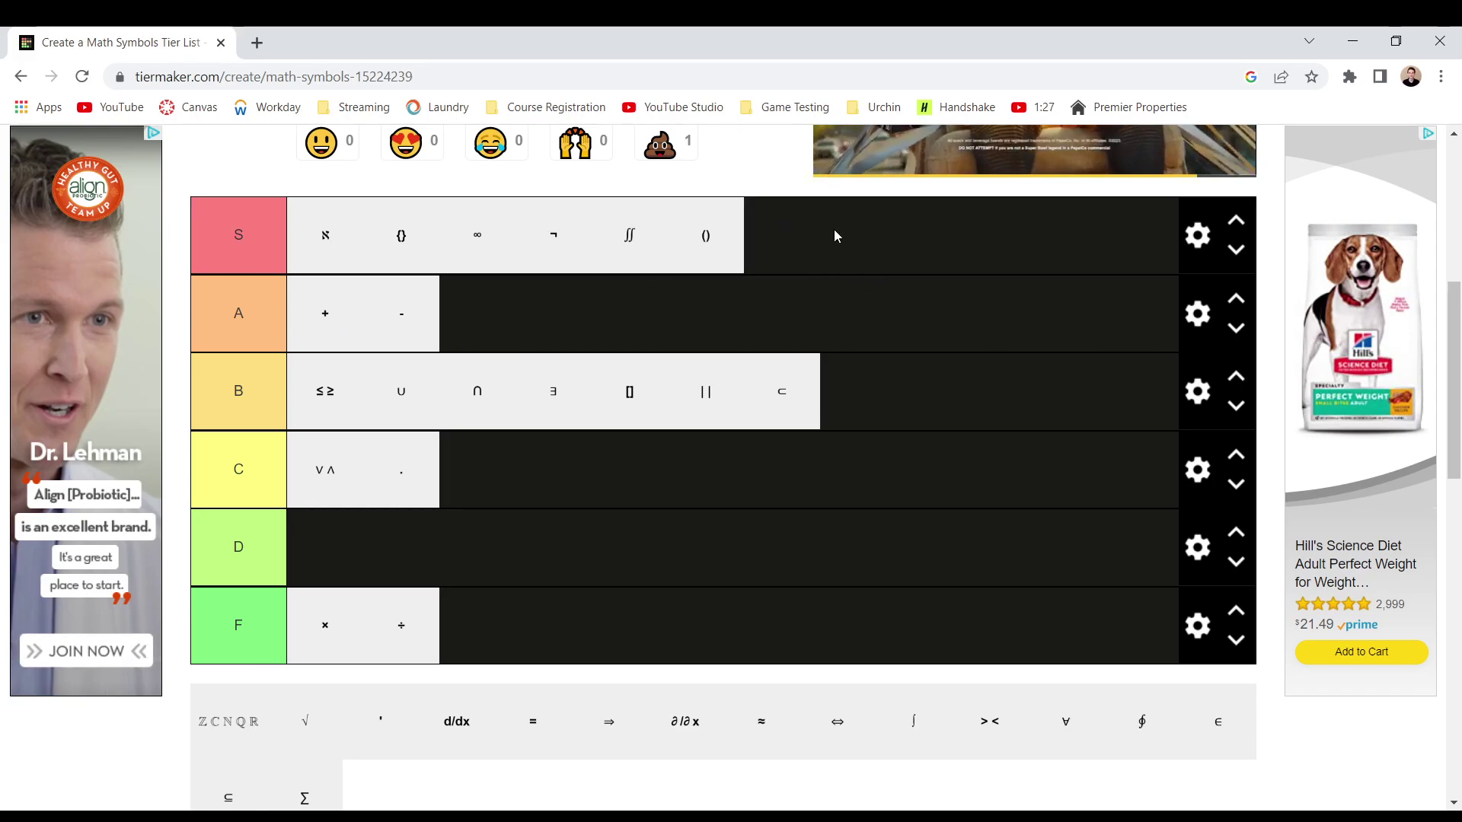
pyautogui.moveTo(705, 235); pyautogui.dragTo(638, 233)
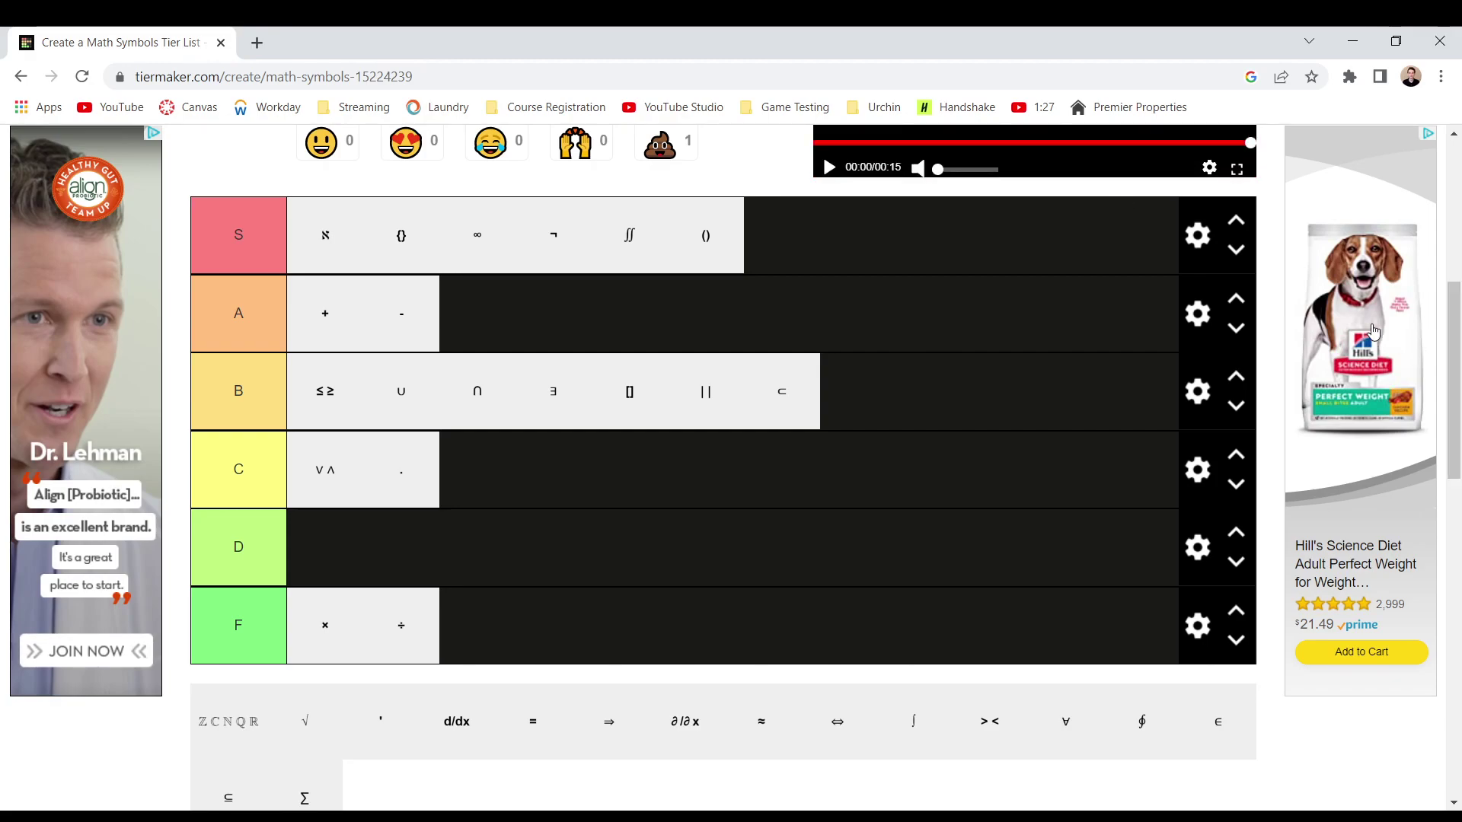
# Place the ℤ ℂ ℕ ℚ ℝ tile in tier D, √ at the end of tier A, and the prime symbol ' before () in tier S
pyautogui.moveTo(213, 735); pyautogui.dragTo(340, 544)
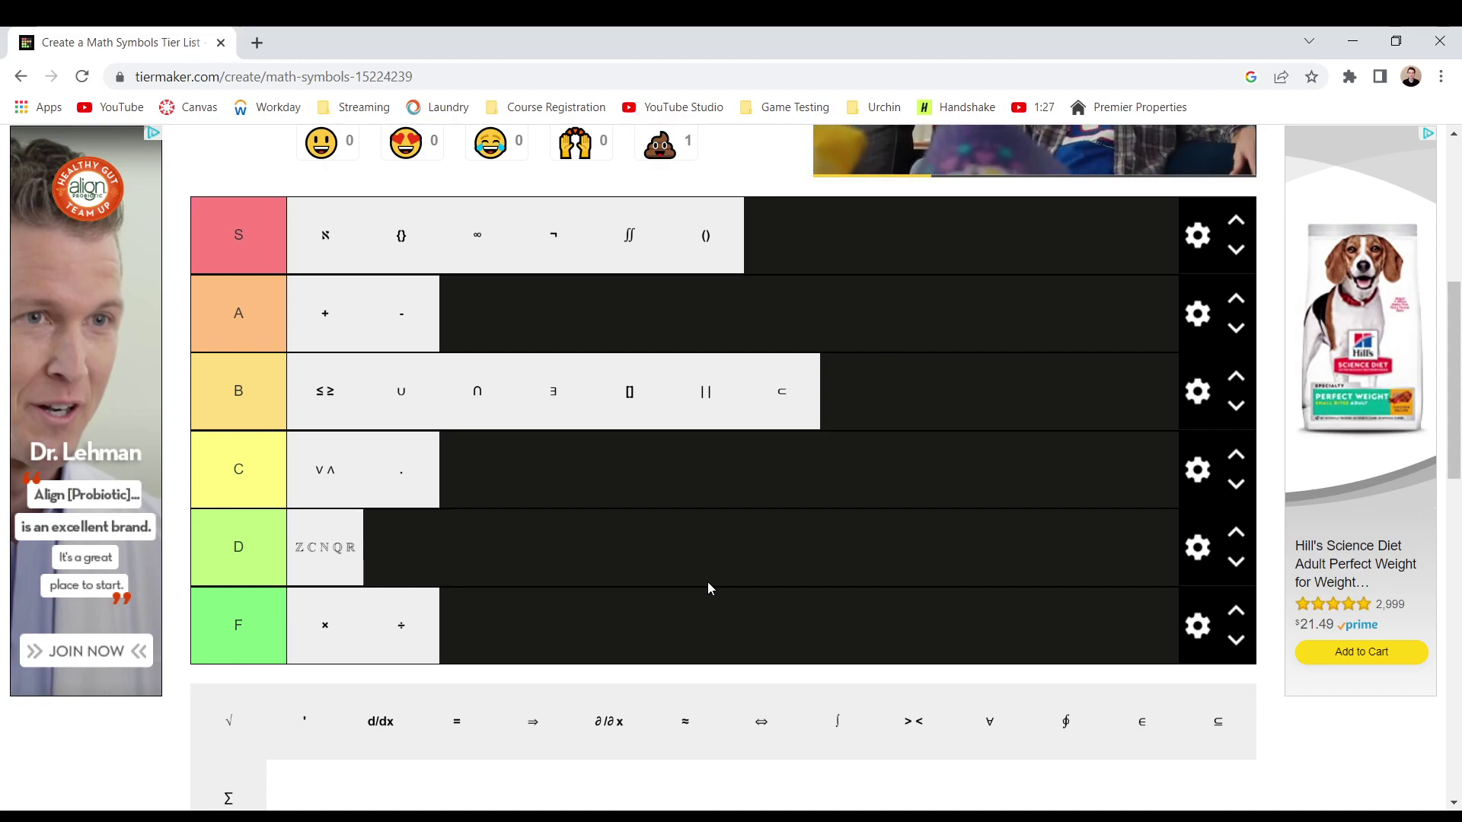
pyautogui.moveTo(235, 741); pyautogui.dragTo(502, 335)
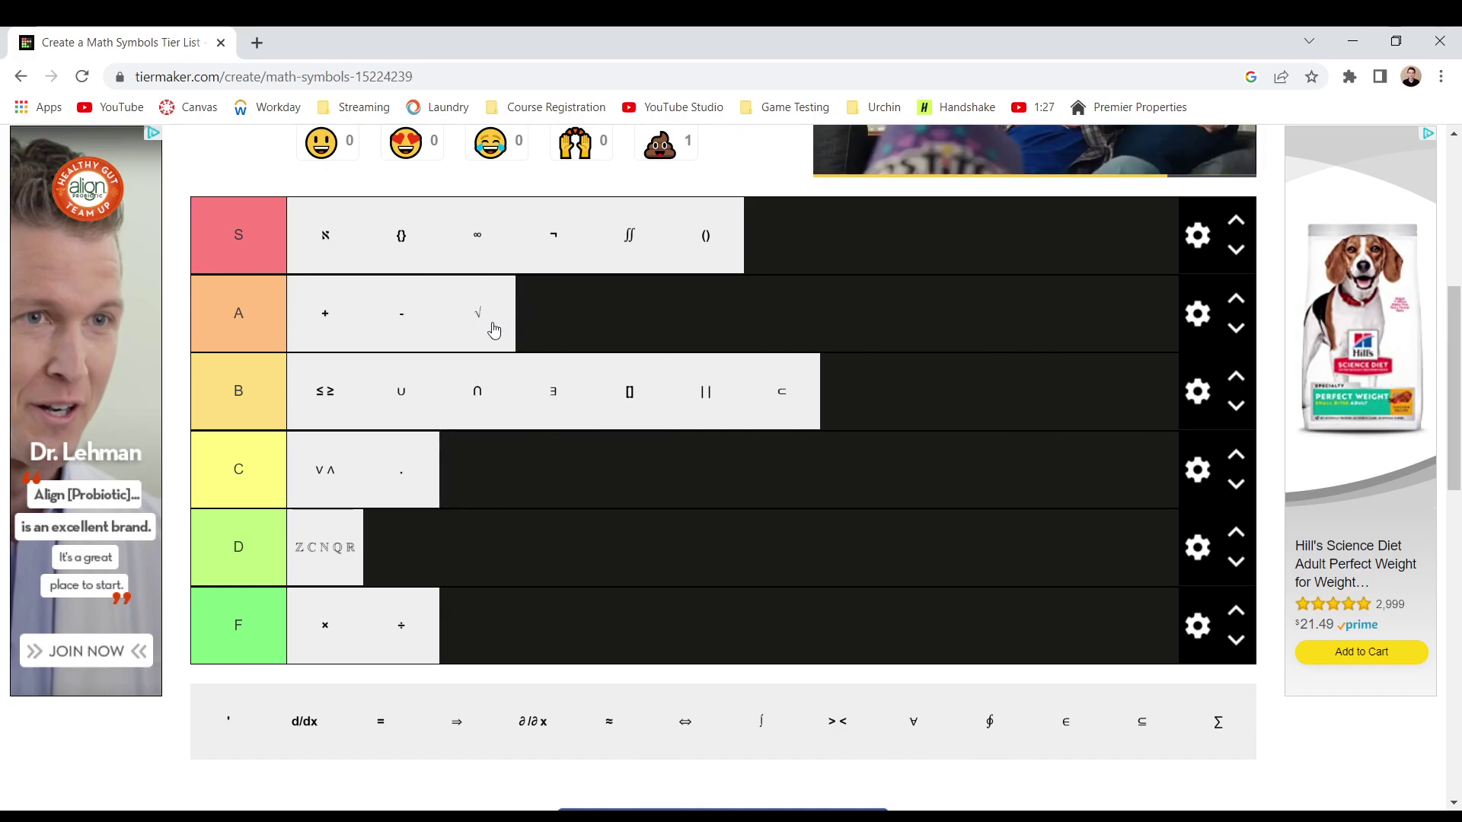
pyautogui.moveTo(225, 749); pyautogui.dragTo(704, 233)
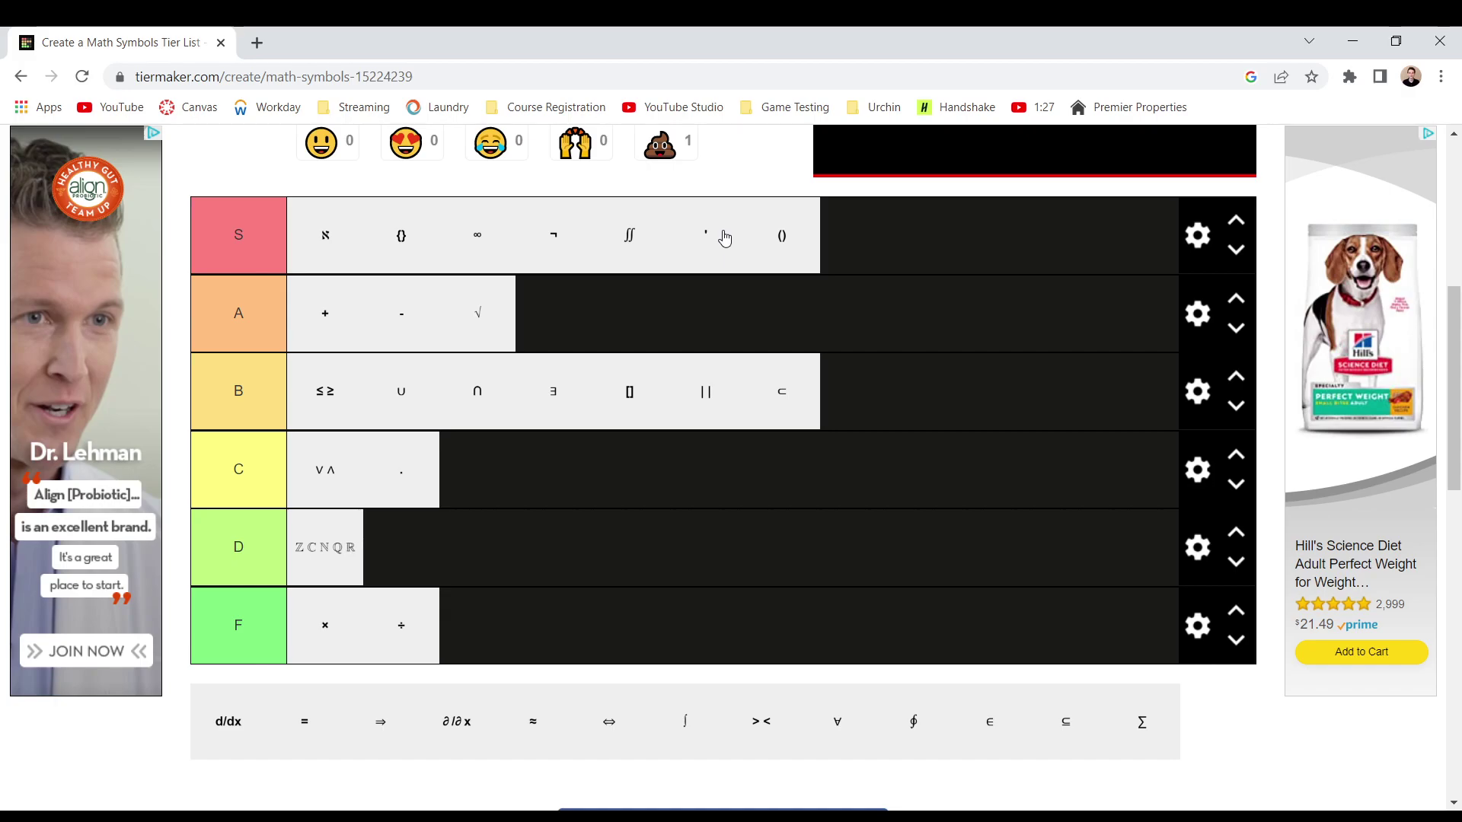
# In tier S, insert d/dx between ∬ and the prime symbol, and = between {} and ∞
pyautogui.moveTo(235, 747); pyautogui.dragTo(798, 238)
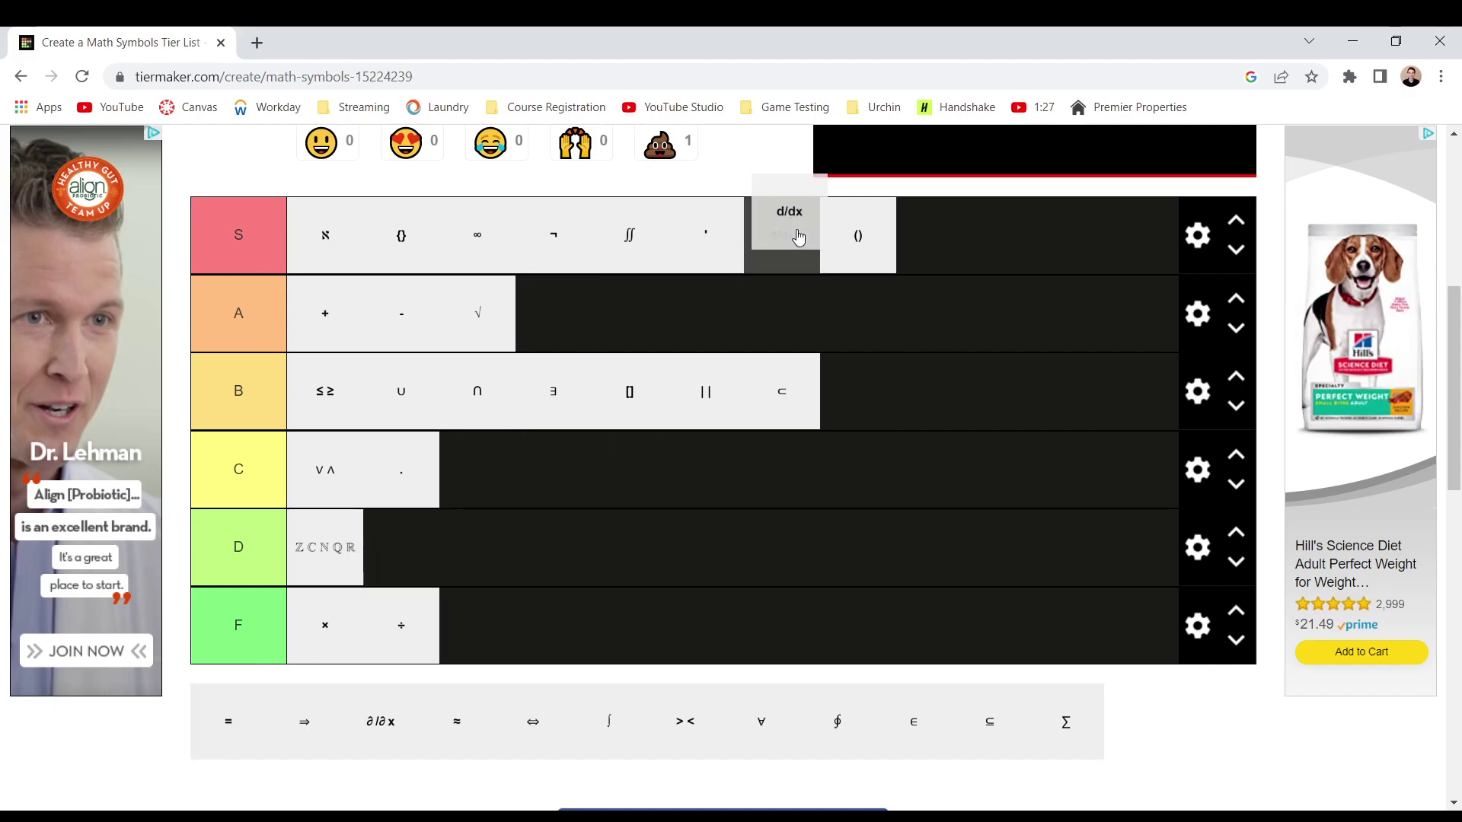
pyautogui.moveTo(798, 238); pyautogui.dragTo(676, 247)
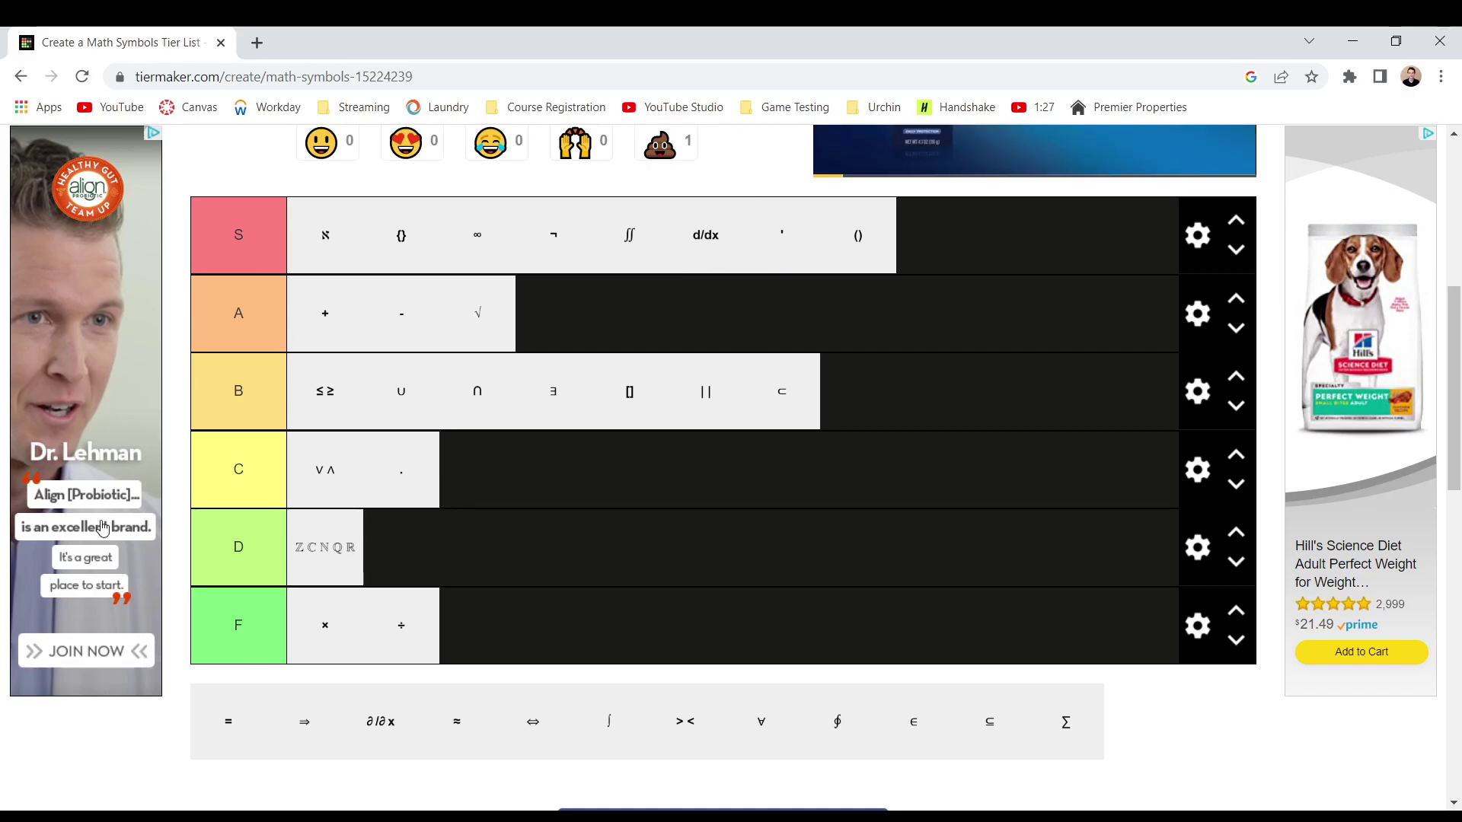
pyautogui.moveTo(226, 728); pyautogui.dragTo(527, 228)
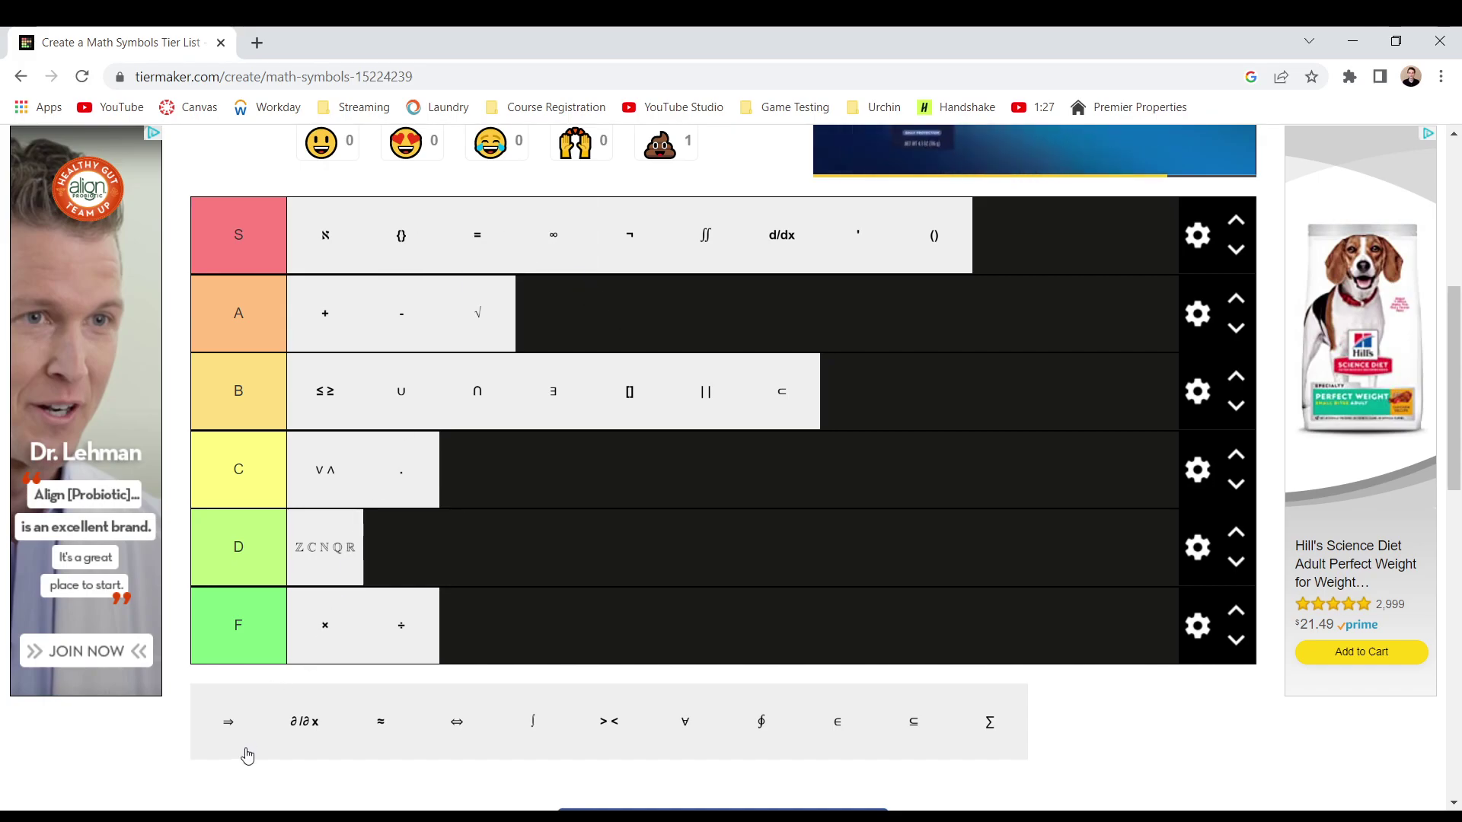
# Insert ⇒ before √ in tier A and place ∂/∂x between ∬ and d/dx in tier S
pyautogui.moveTo(245, 754); pyautogui.dragTo(470, 326)
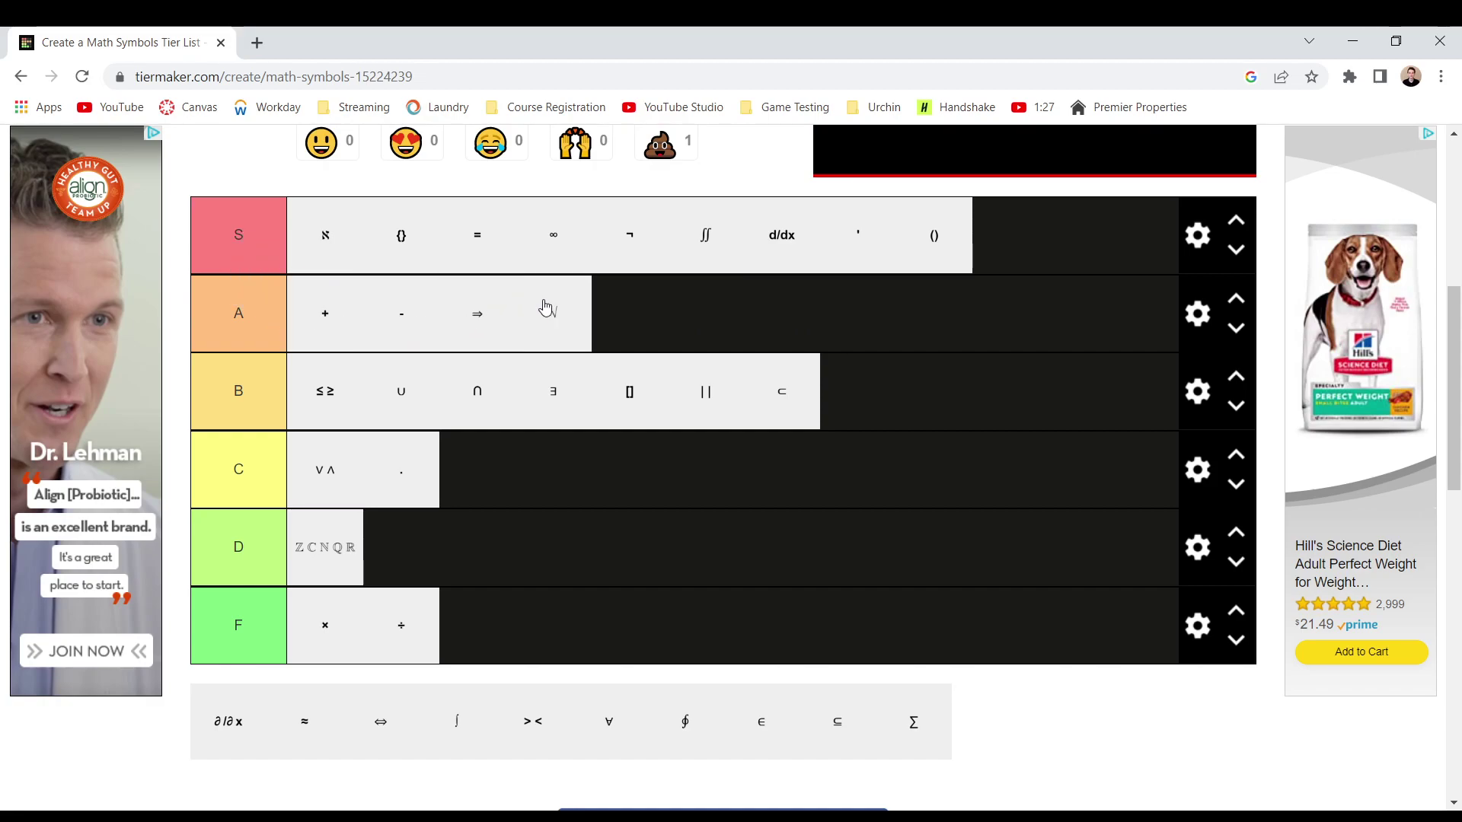
pyautogui.moveTo(201, 743); pyautogui.dragTo(717, 339)
pyautogui.moveTo(718, 339); pyautogui.dragTo(775, 252)
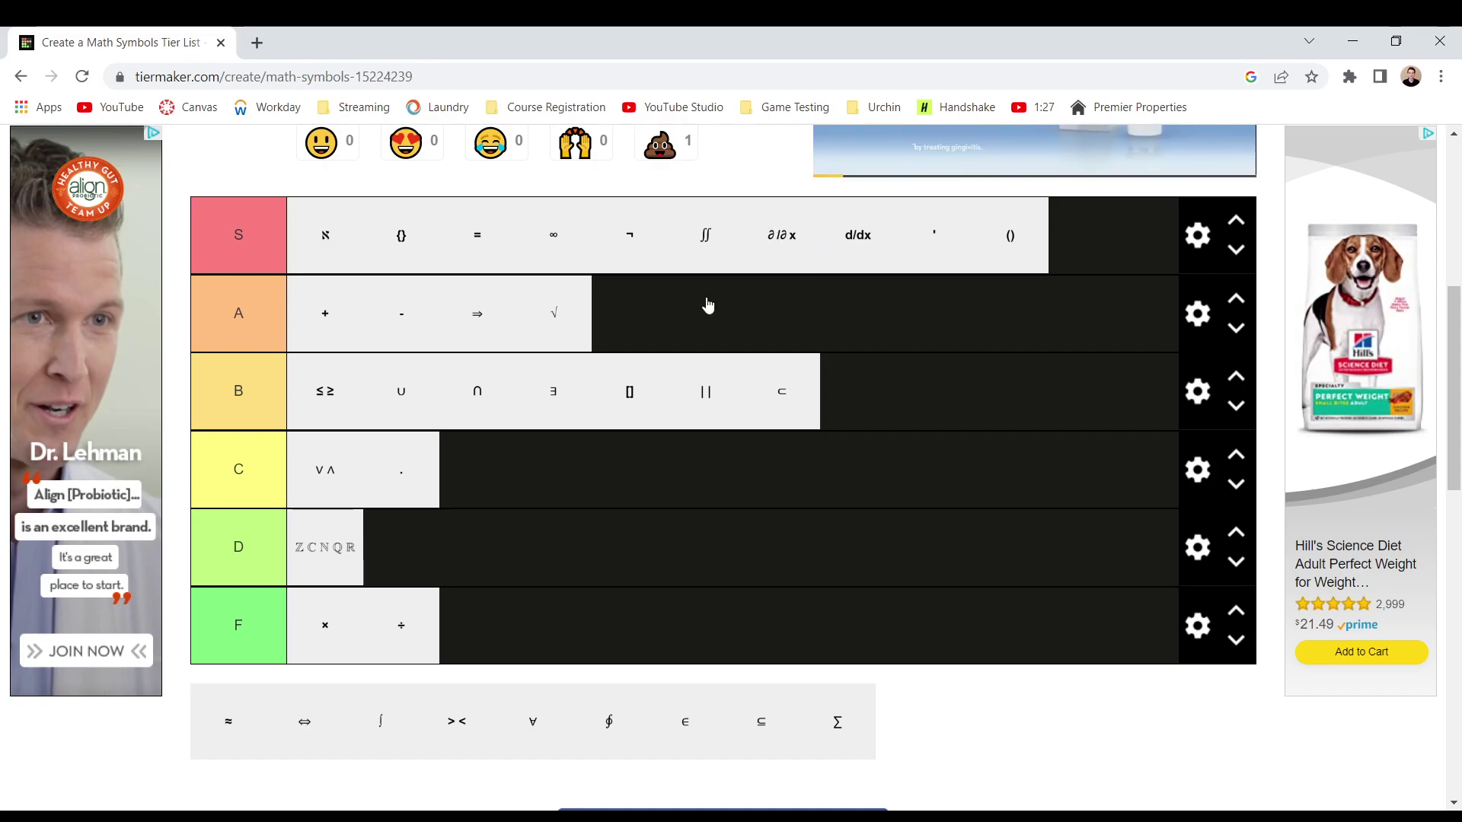
# Place ≈ just before () in tier S and ⇔ between - and ⇒ in tier A
pyautogui.moveTo(228, 721); pyautogui.dragTo(971, 251)
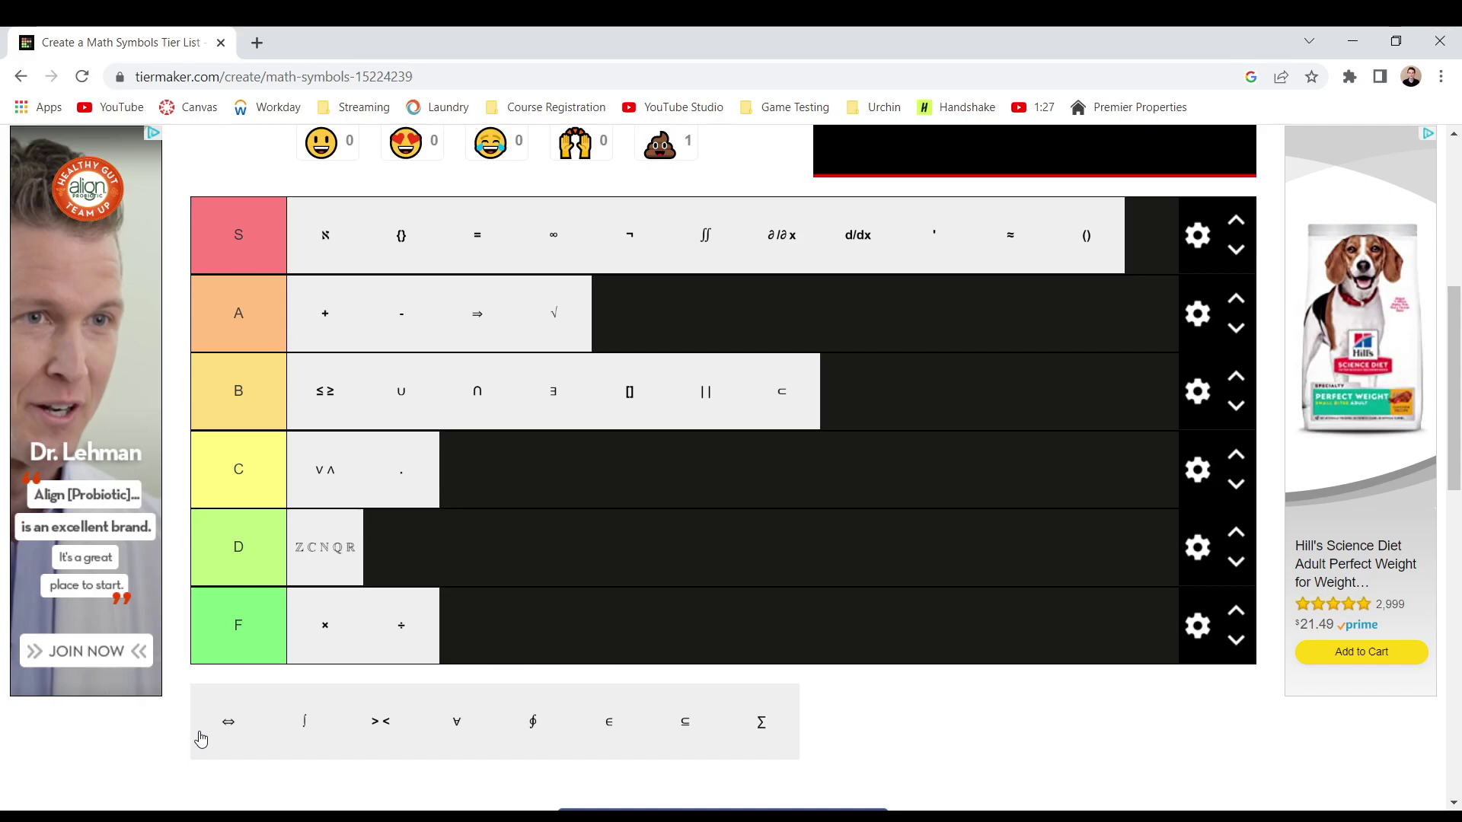
pyautogui.moveTo(200, 739); pyautogui.dragTo(759, 318)
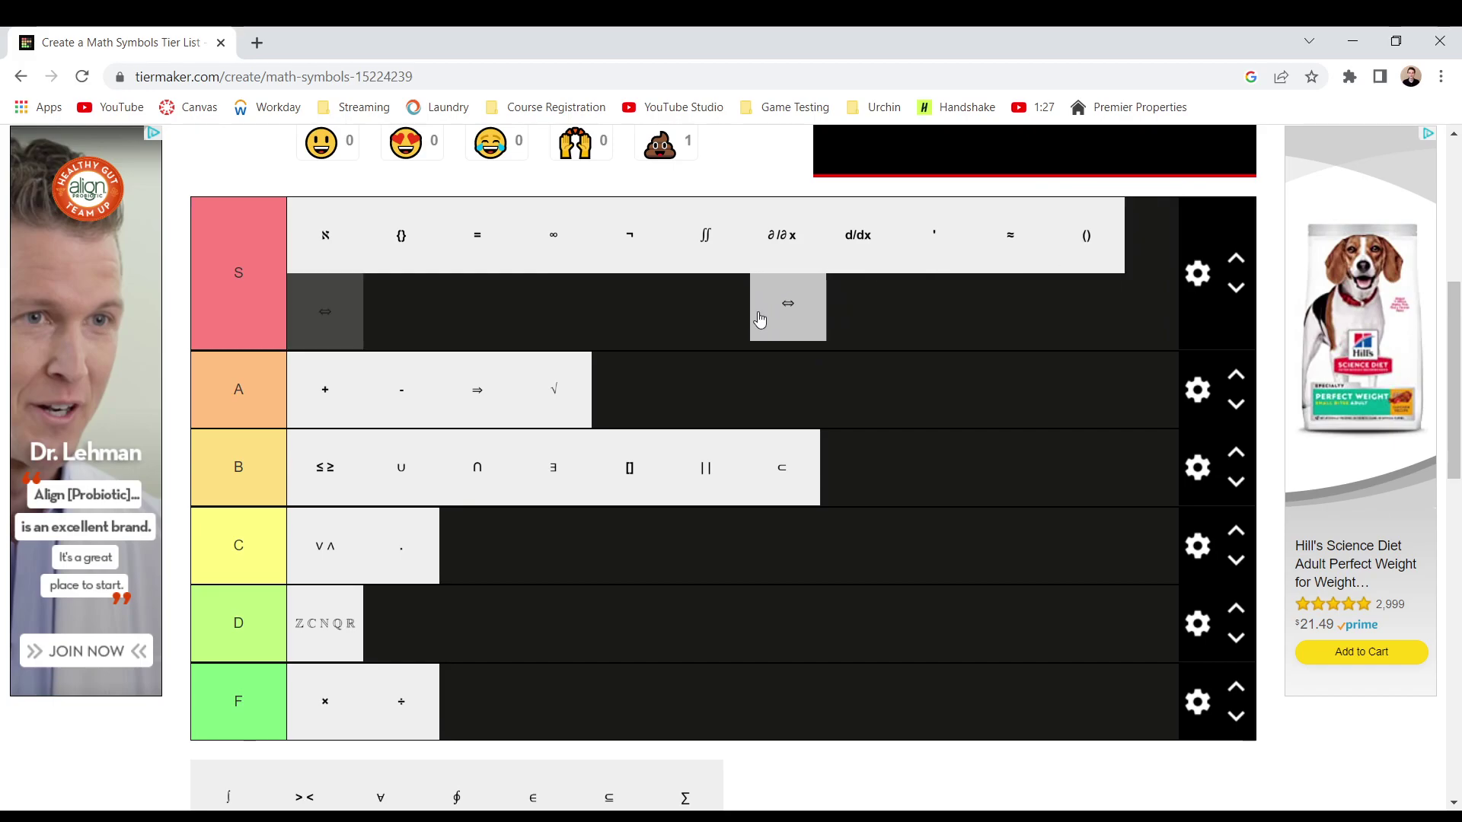
pyautogui.moveTo(759, 318); pyautogui.dragTo(516, 317)
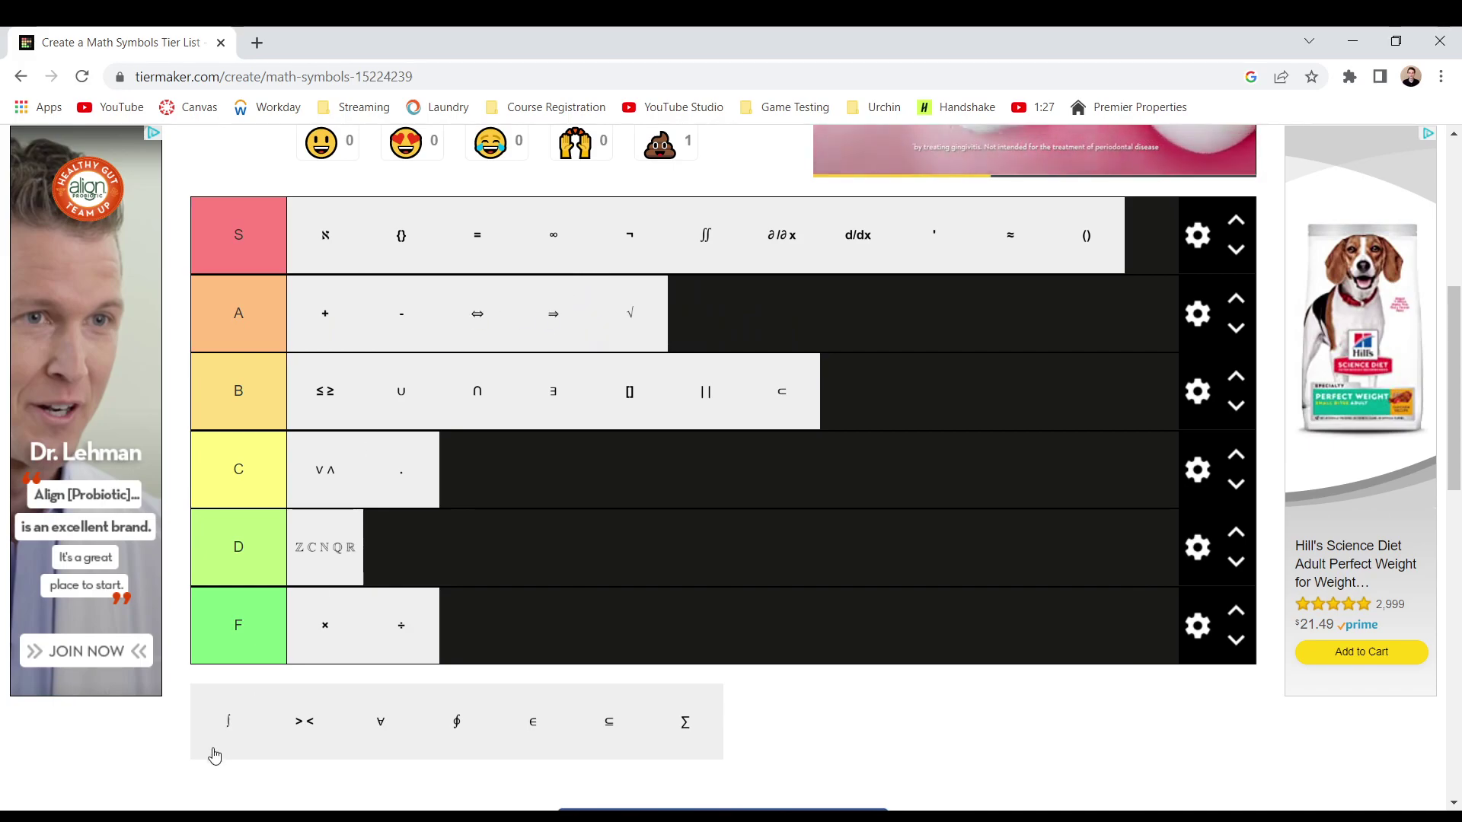
# In tier S, place the single integral ∫ after ¬ and move ∬ between d/dx and the prime symbol
pyautogui.moveTo(214, 756); pyautogui.dragTo(955, 365)
pyautogui.scroll(2, 828, 239)
pyautogui.scroll(-1, 823, 267)
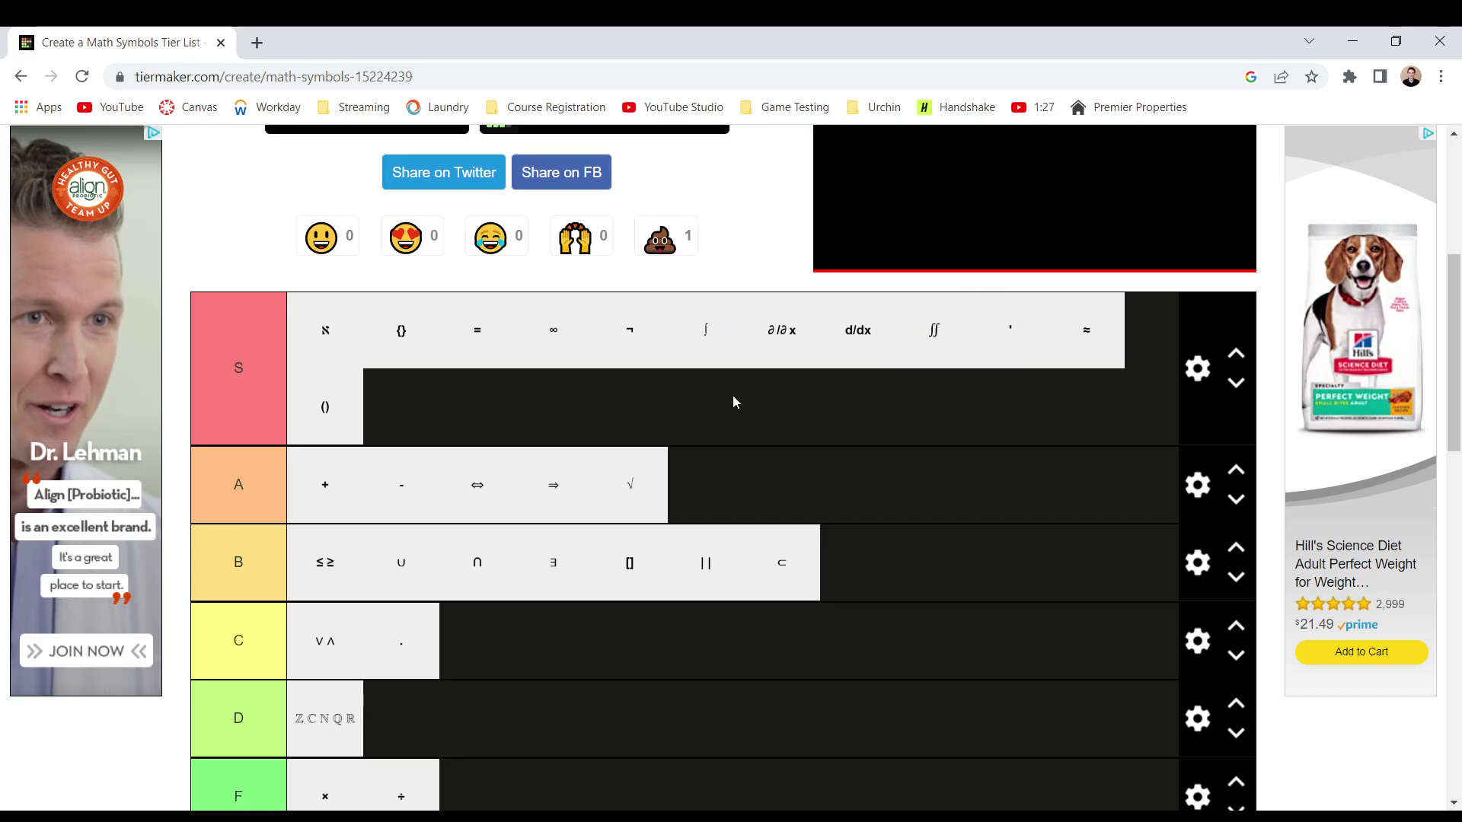
# Place the > < tile at the end of tier A and ∀ at the start of tier B
pyautogui.scroll(-3, 733, 395)
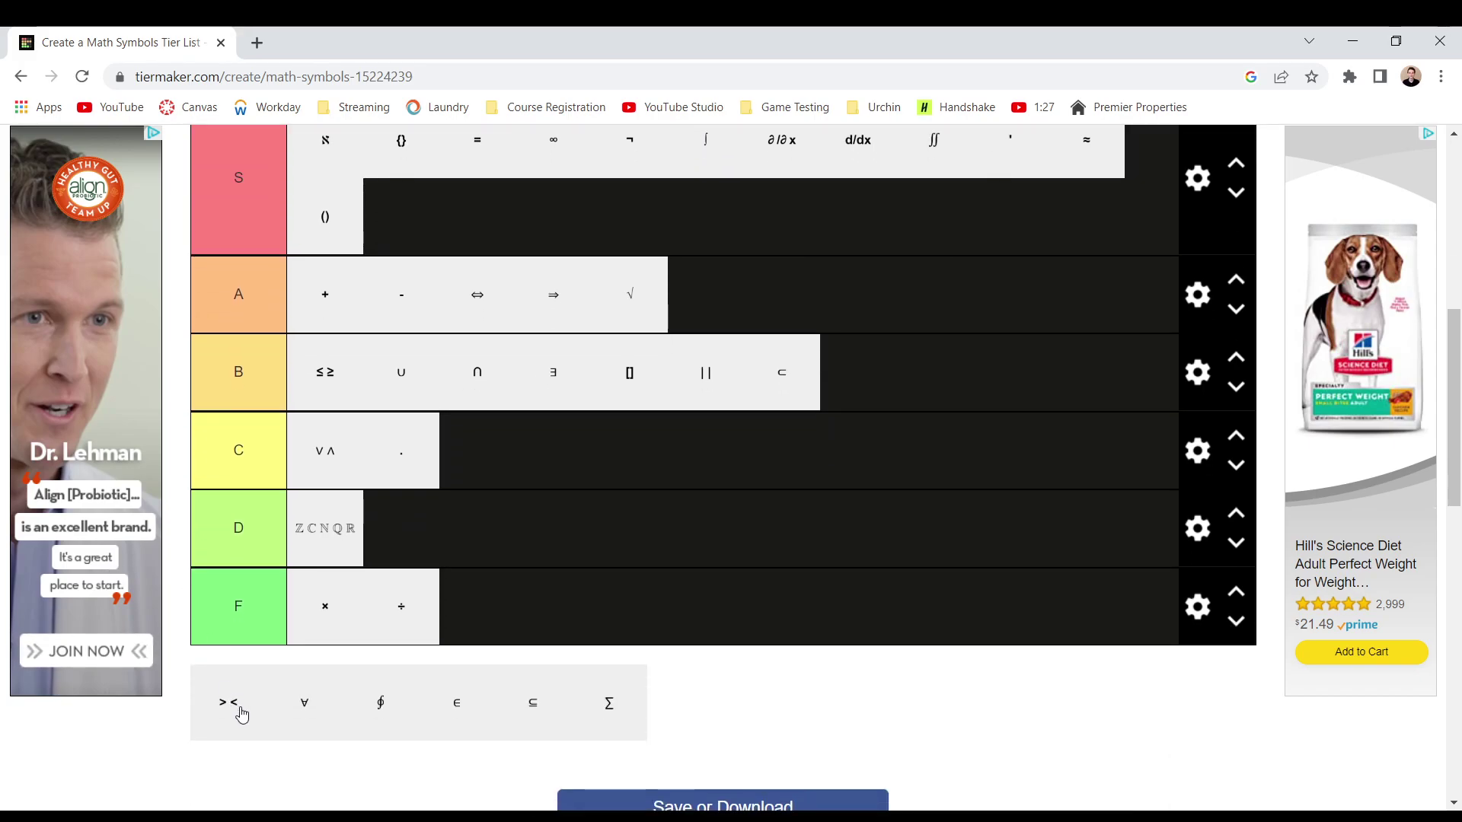
pyautogui.moveTo(242, 713); pyautogui.dragTo(762, 287)
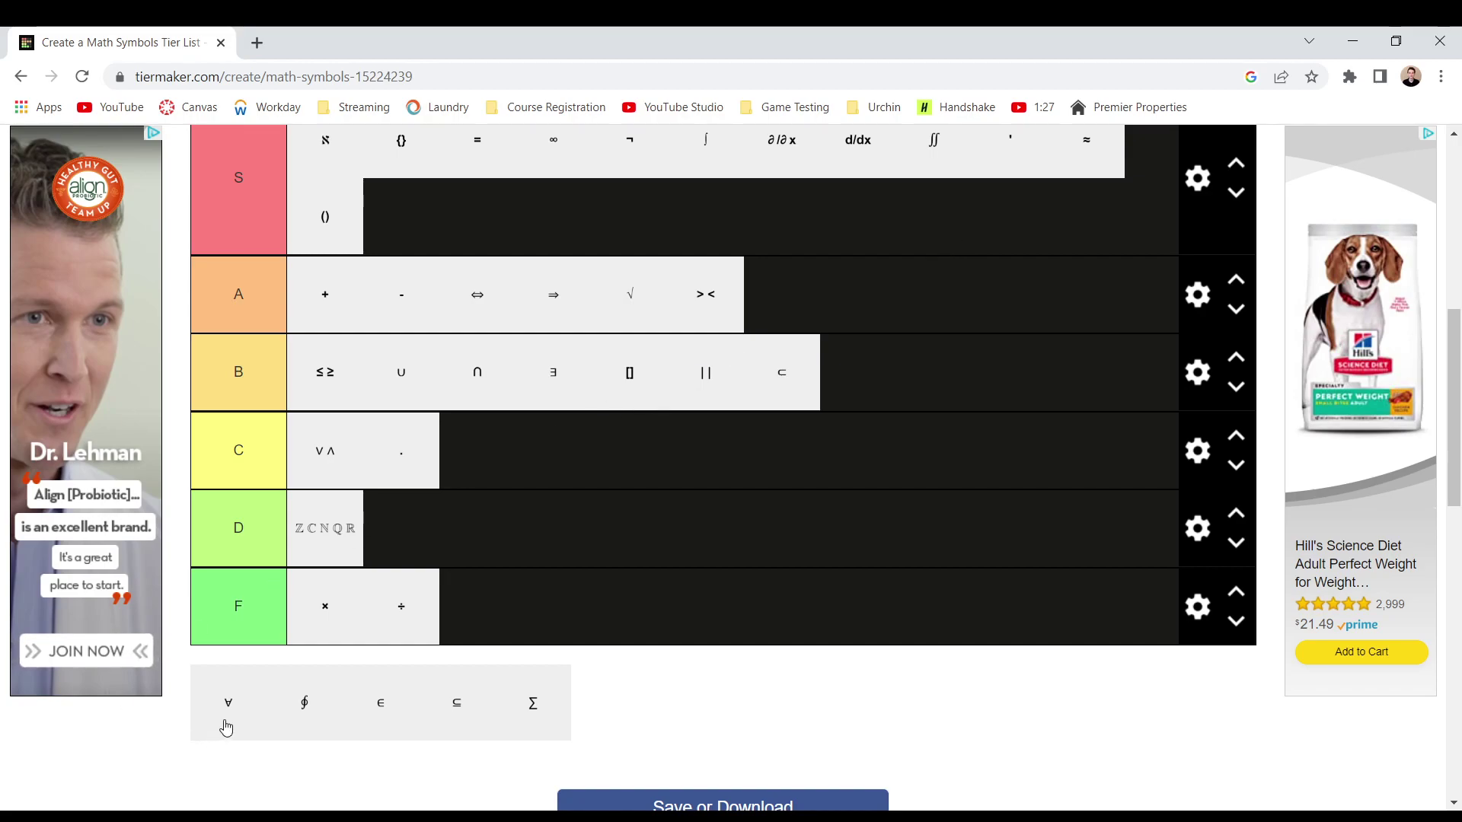
pyautogui.moveTo(226, 727); pyautogui.dragTo(296, 452)
pyautogui.scroll(1, 555, 248)
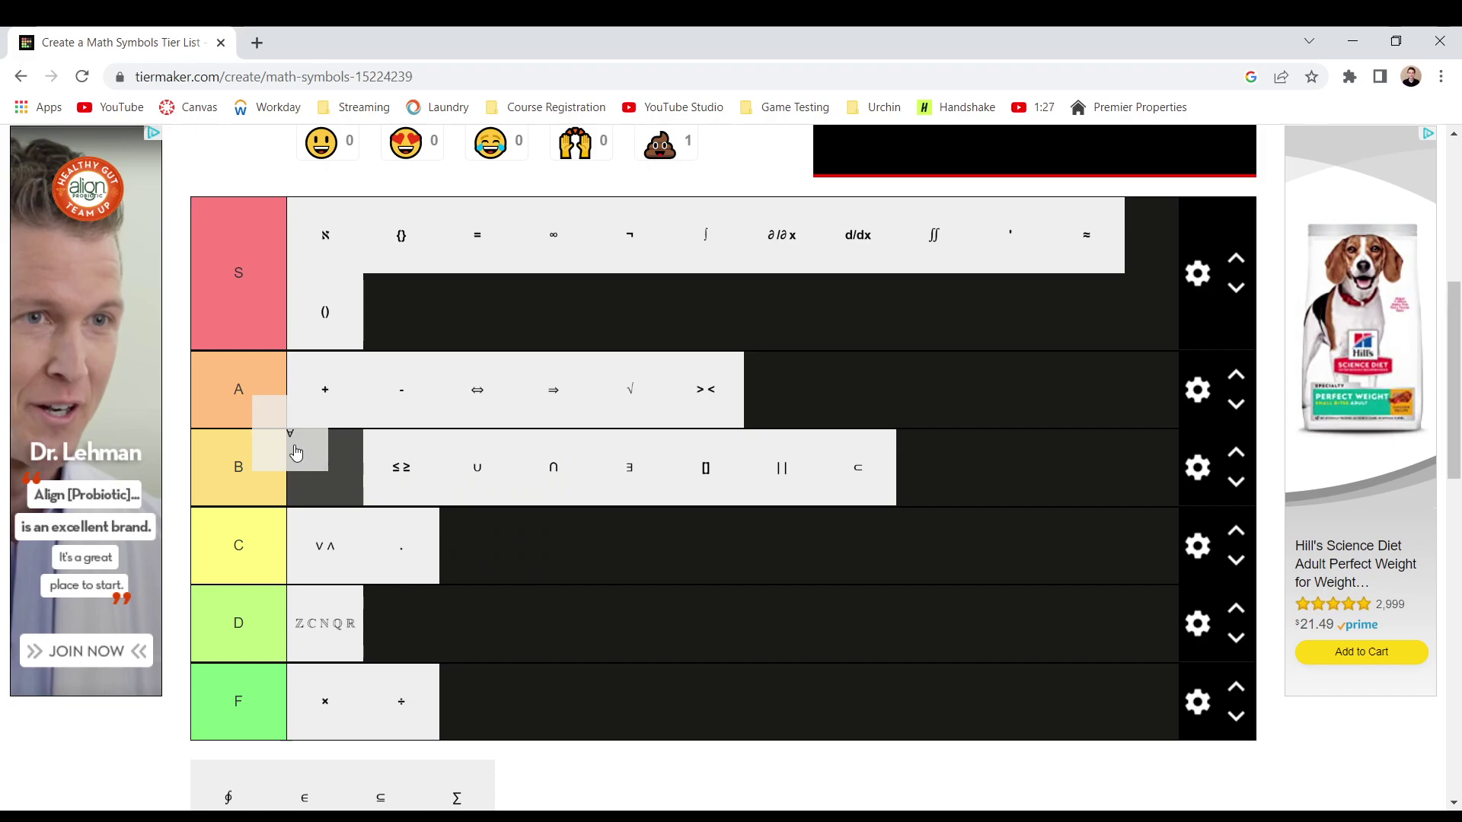
pyautogui.moveTo(318, 431); pyautogui.dragTo(317, 467)
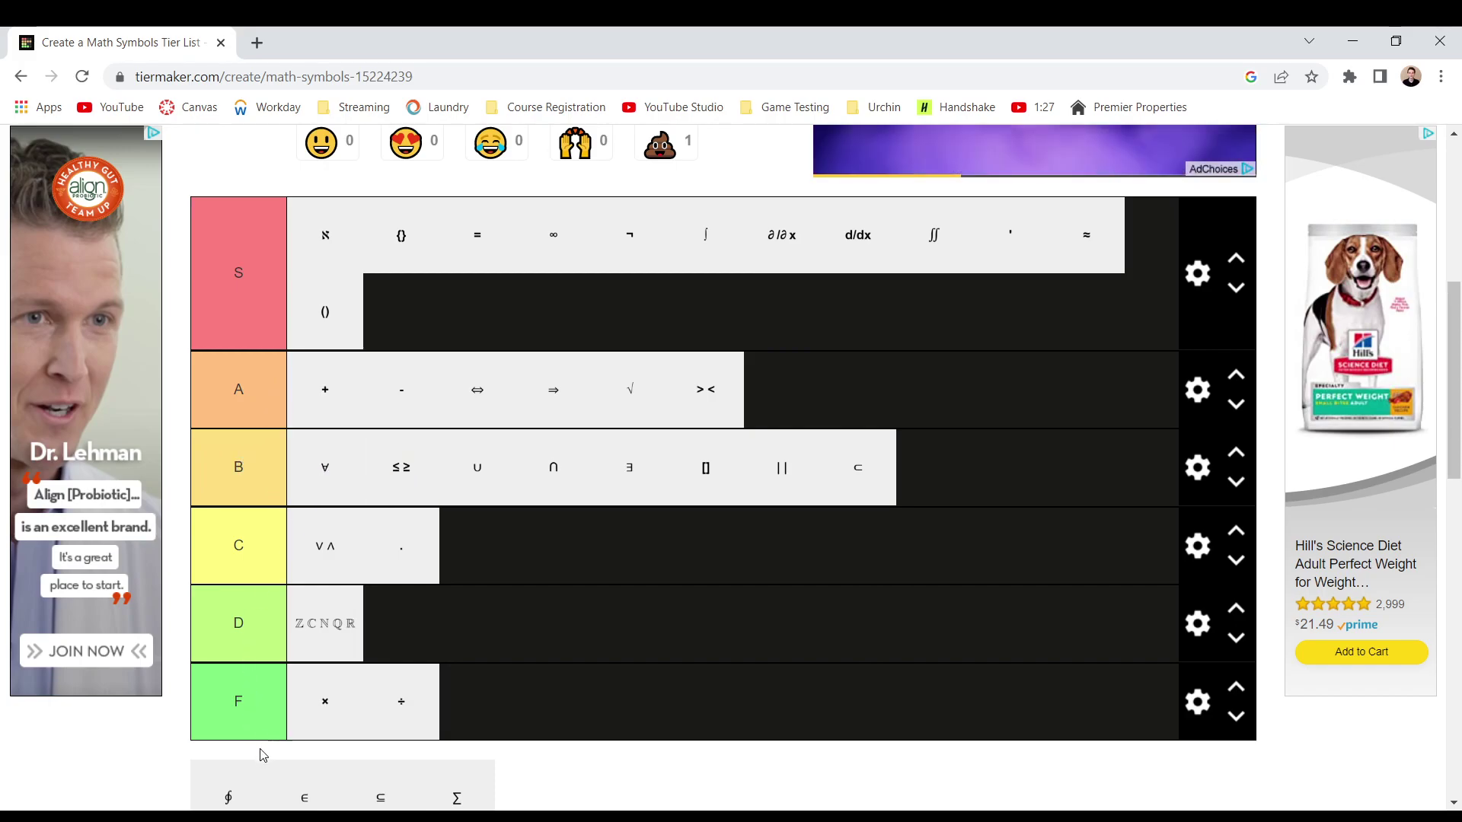
# Place the contour integral ∮ at the end of tier C and ∈ between √ and > < in tier A
pyautogui.moveTo(233, 788); pyautogui.dragTo(736, 542)
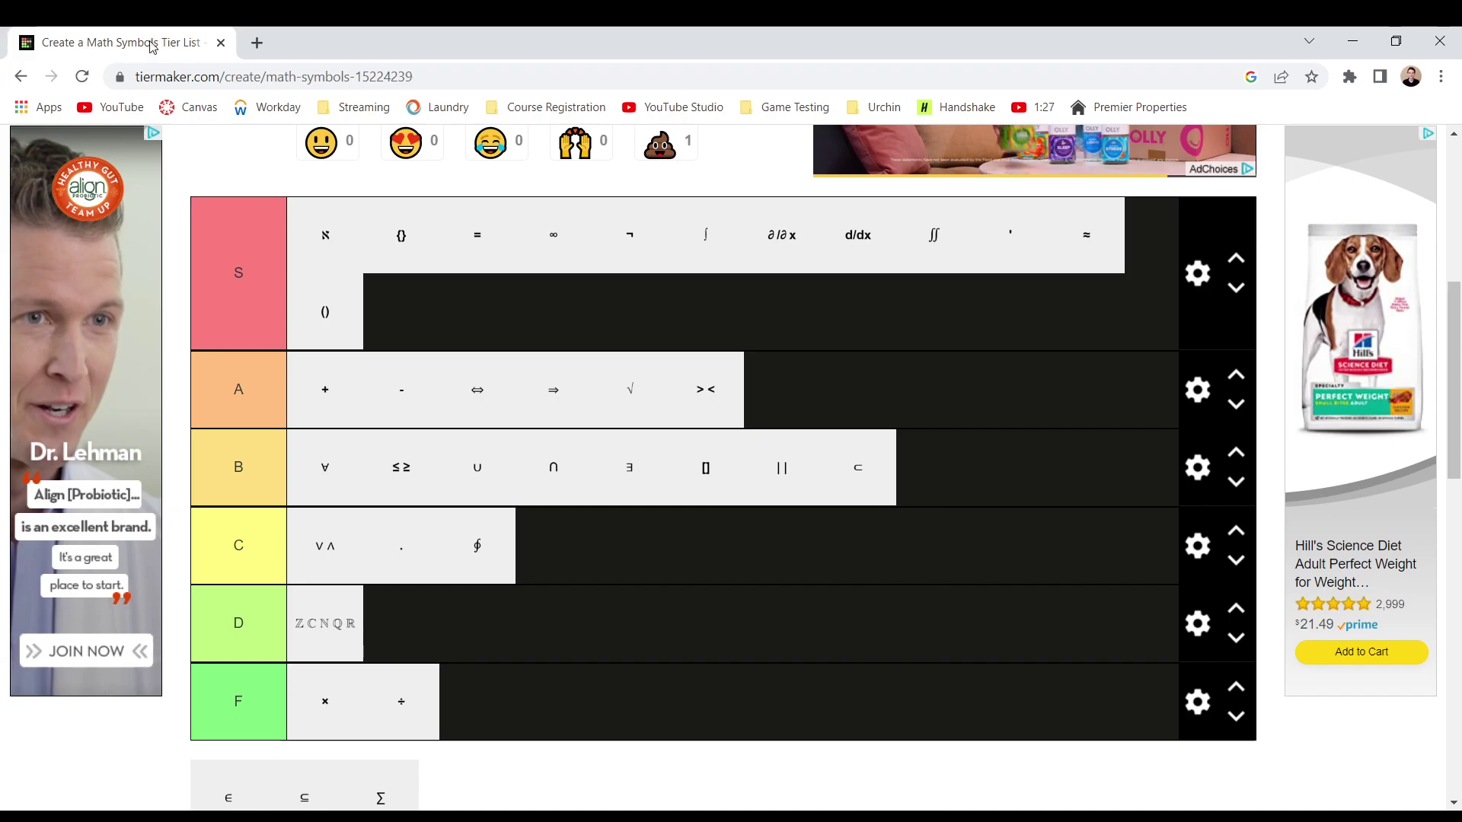
pyautogui.moveTo(230, 806); pyautogui.dragTo(807, 377)
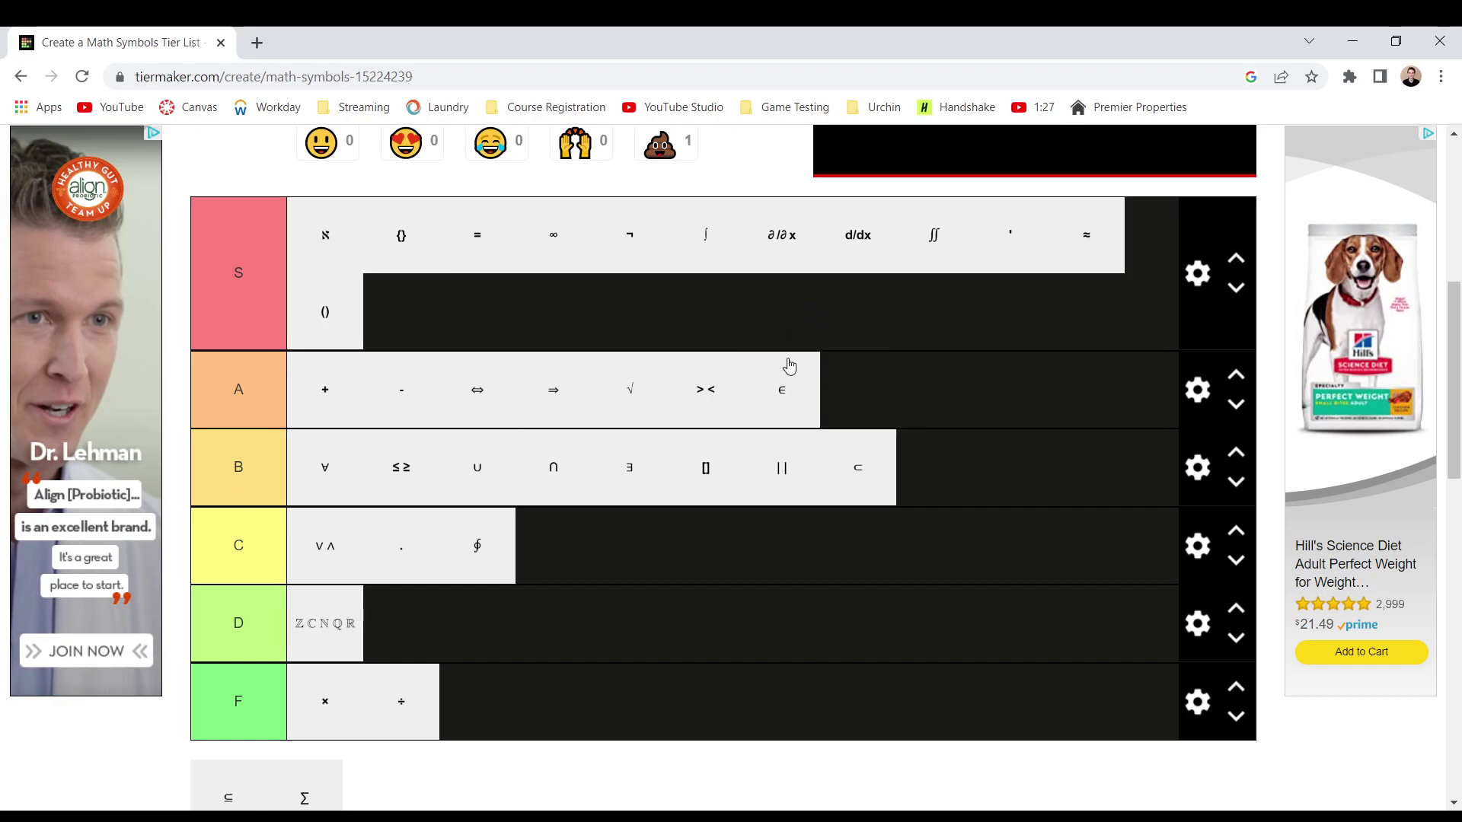
pyautogui.moveTo(802, 381); pyautogui.dragTo(744, 381)
# Place ⊆ at the end of tier A and ∑ at the start of tier B
pyautogui.moveTo(221, 800); pyautogui.dragTo(914, 386)
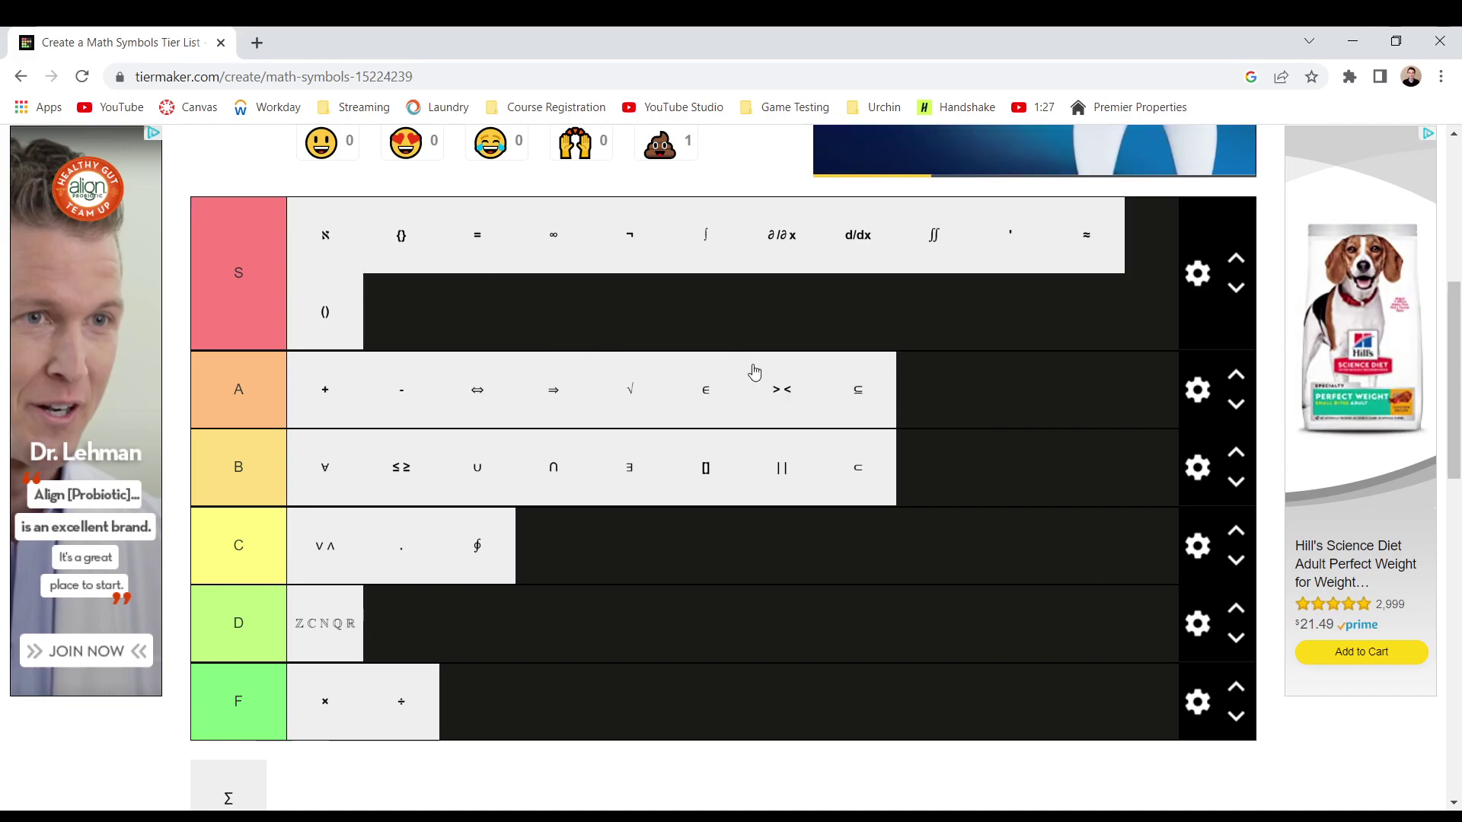
pyautogui.moveTo(254, 788); pyautogui.dragTo(312, 461)
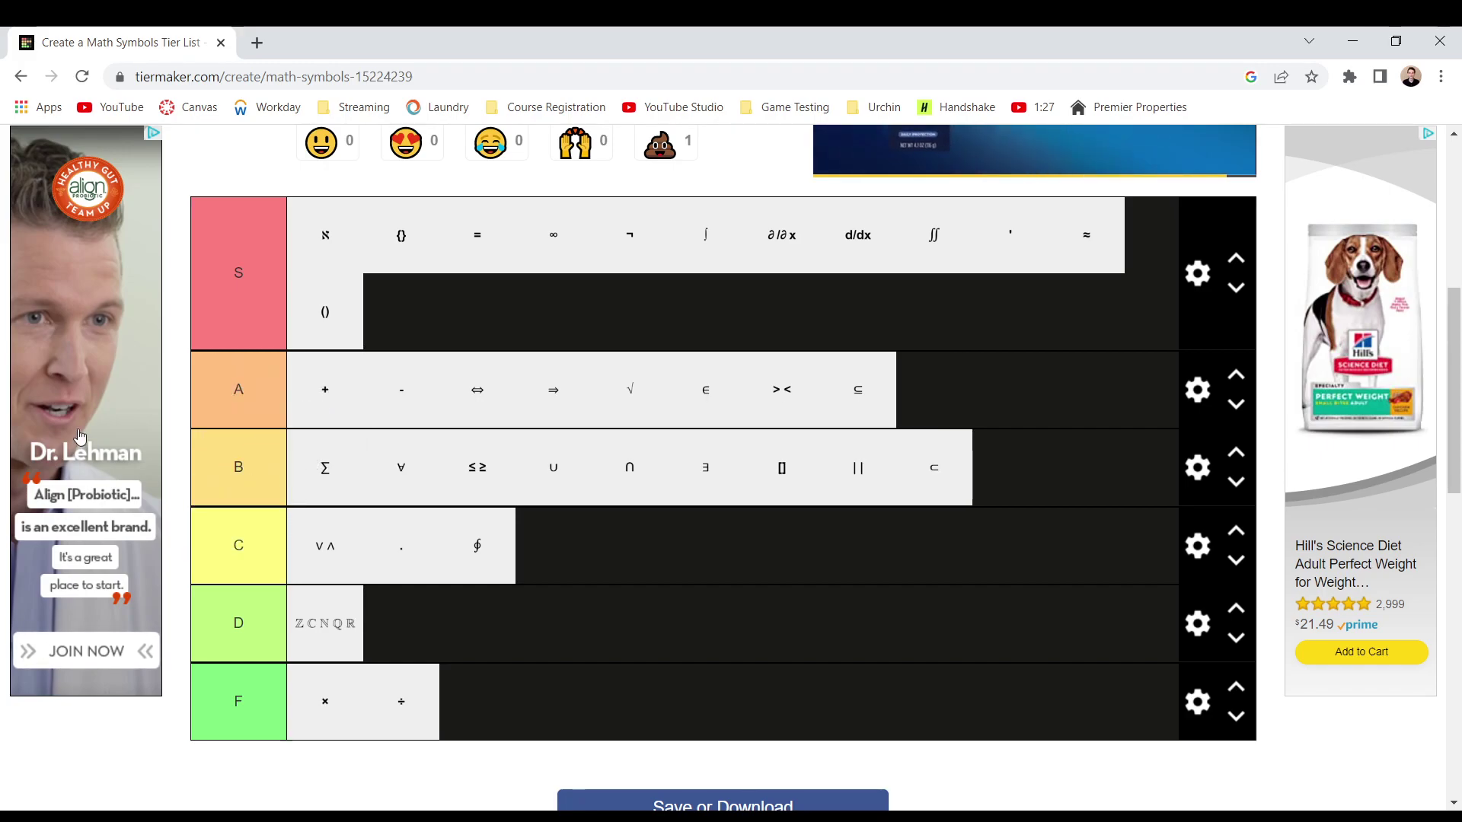